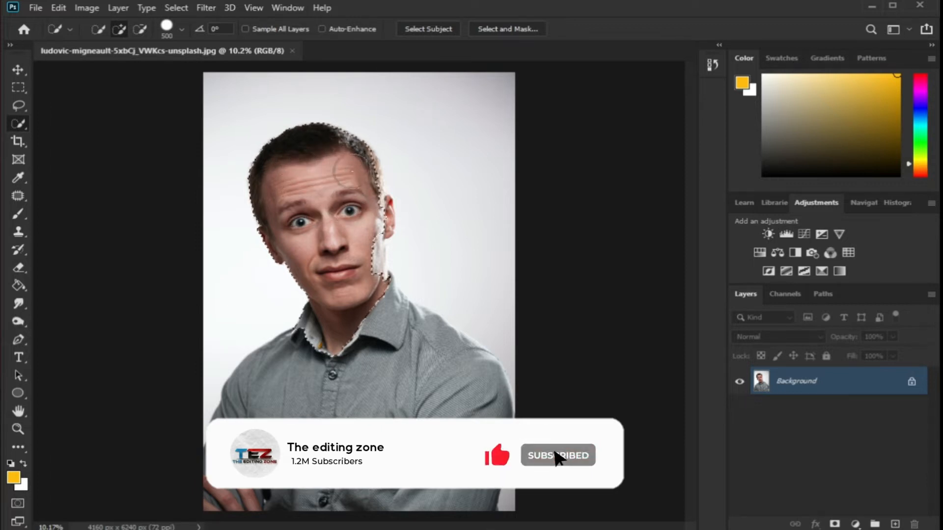
Extend the Quick Selection over the subject's head and ear edges with a smaller brush
mouse_move(353, 158)
mouse_down()
mouse_move(367, 215)
mouse_move(374, 208)
mouse_move(379, 291)
mouse_move(366, 268)
mouse_move(467, 359)
mouse_move(501, 407)
mouse_move(357, 495)
mouse_move(230, 506)
mouse_move(253, 422)
mouse_up()
scroll(458, 169, up, 8)
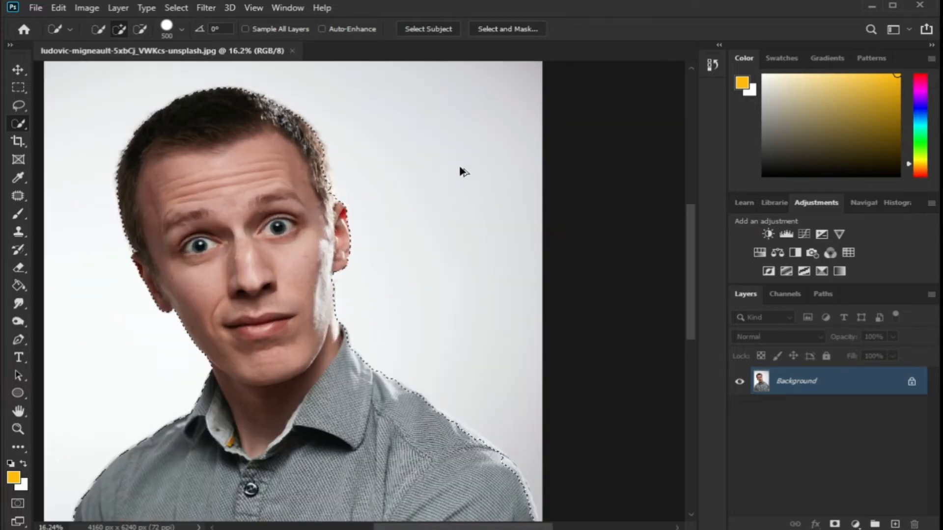
scroll(411, 311, up, 2)
key(bracketleft)
key(bracketleft)
key(bracketleft)
key(bracketleft)
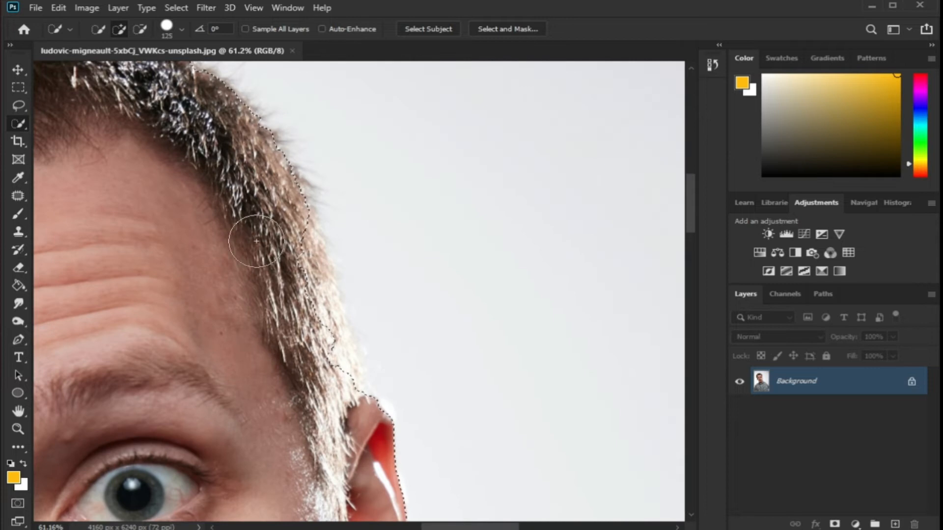
mouse_move(327, 357)
mouse_down()
mouse_move(347, 346)
mouse_move(370, 353)
mouse_move(378, 393)
mouse_up()
Refine the selection along the ear and jawline beside the beard
scroll(431, 338, down, 5)
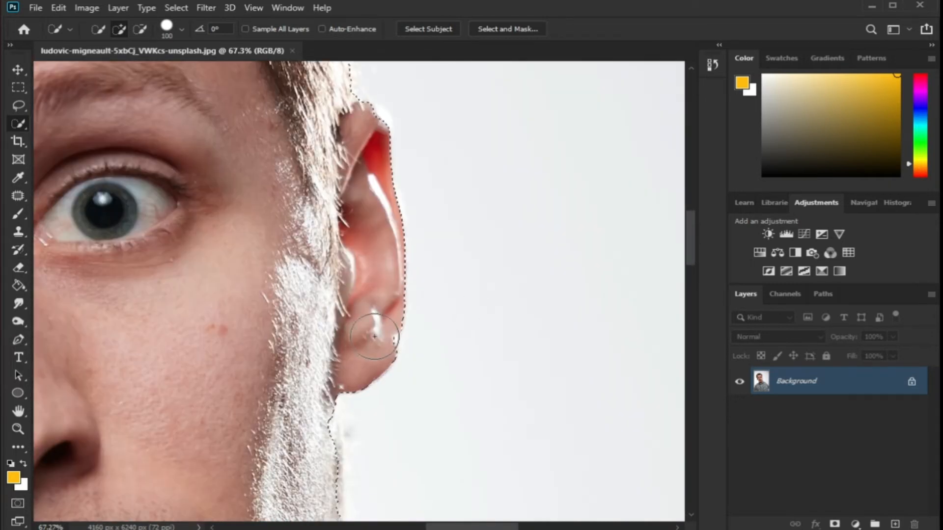
scroll(361, 393, down, 2)
scroll(317, 323, up, 4)
click(325, 350)
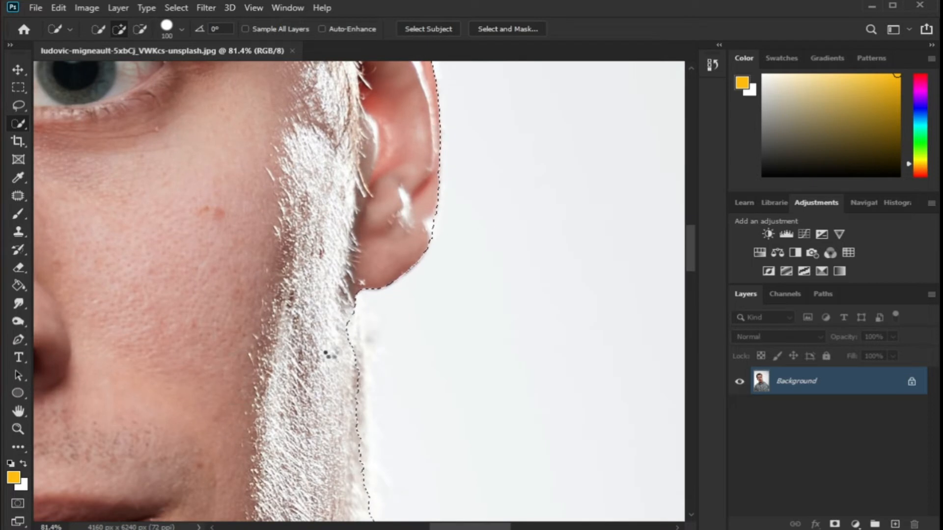
scroll(418, 275, down, 2)
scroll(436, 331, down, 3)
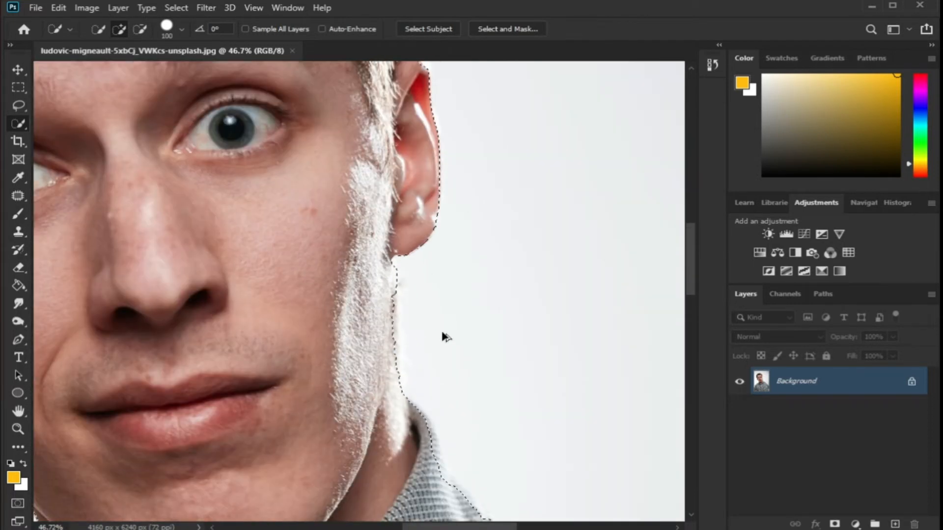
alt+click(415, 279)
Inspect the selection edges along the shoulder and head at different zoom levels
scroll(351, 310, down, 3)
scroll(540, 354, down, 3)
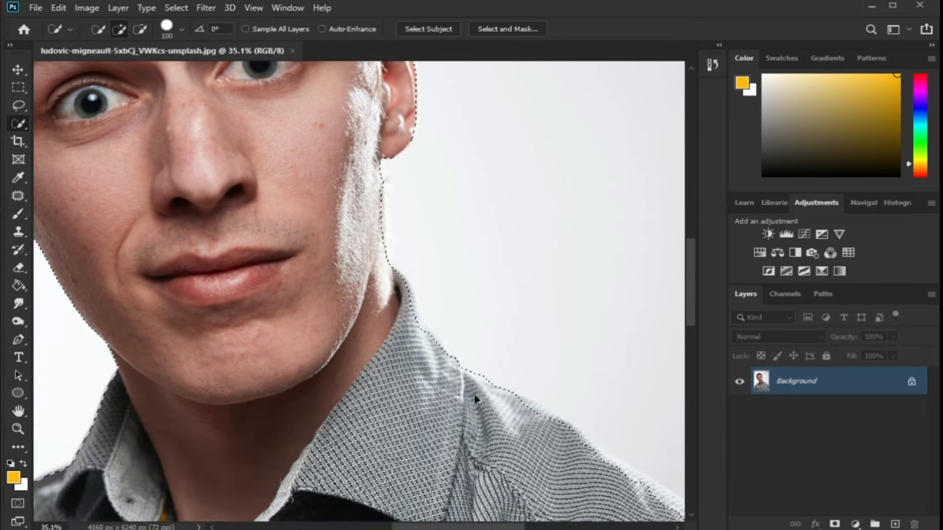
scroll(476, 400, down, 8)
scroll(626, 478, up, 3)
scroll(626, 478, up, 3)
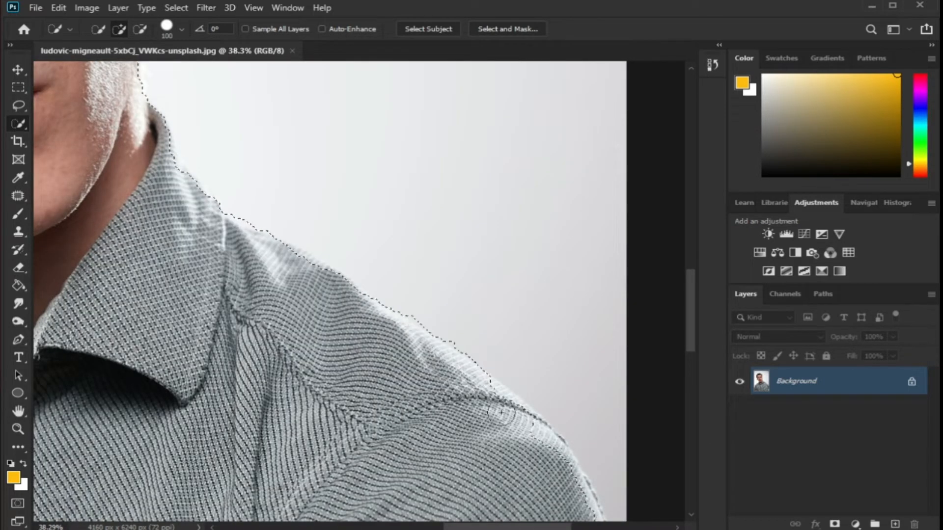
key(z)
scroll(297, 396, down, 5)
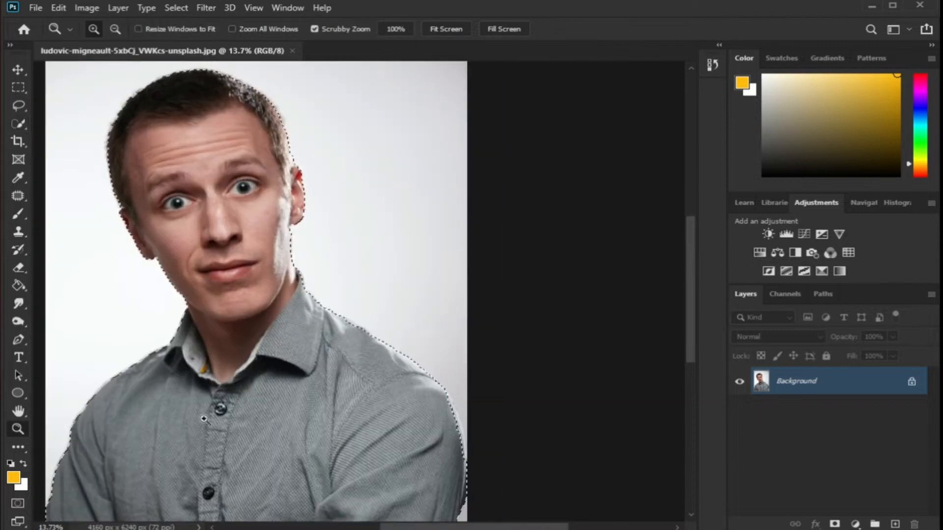
scroll(214, 293, up, 5)
scroll(141, 191, up, 10)
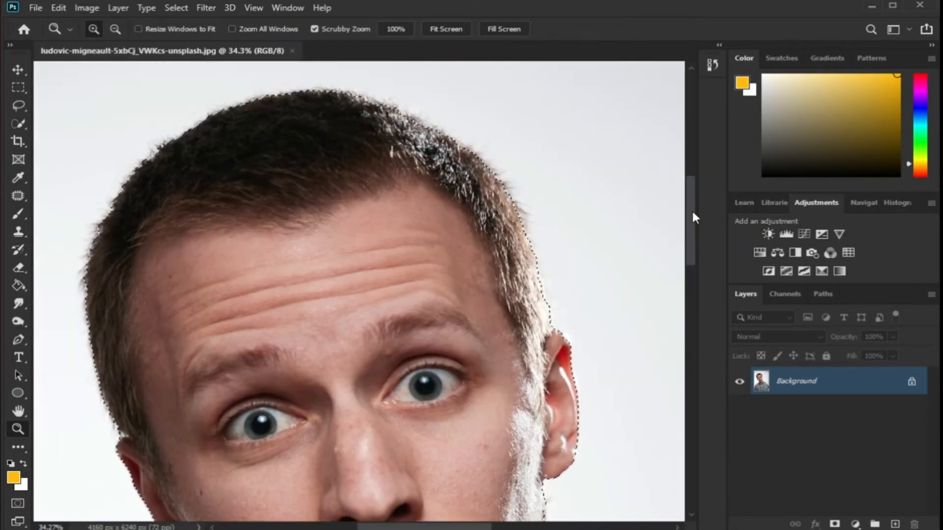
key(ctrl+0)
key(w)
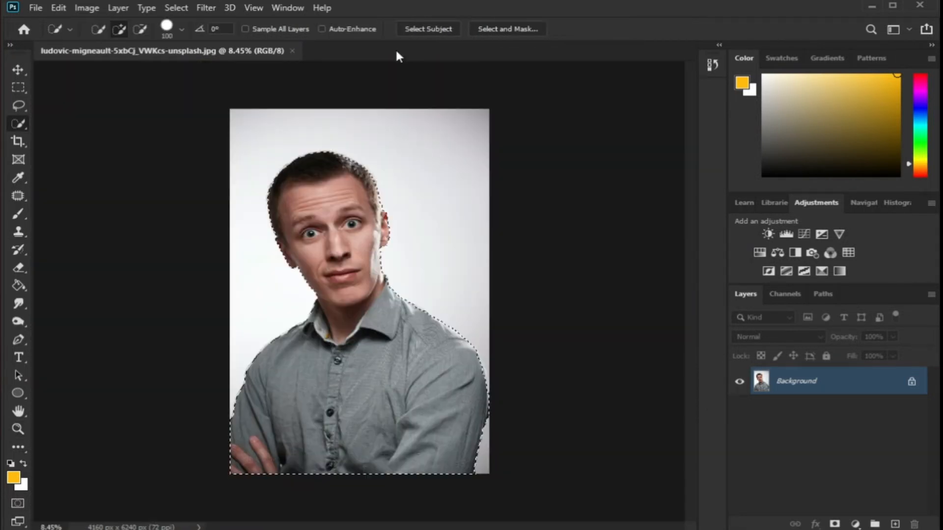
Open Select and Mask and refine the hair edge with the Refine Edge Brush
click(499, 30)
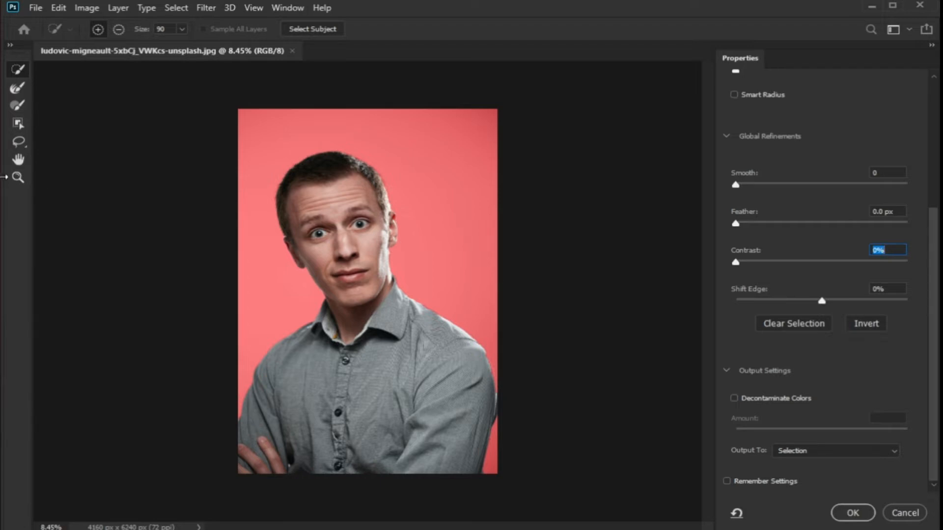
click(16, 180)
mouse_move(330, 163)
mouse_down()
mouse_move(398, 144)
mouse_move(388, 141)
mouse_move(448, 175)
mouse_up()
click(17, 89)
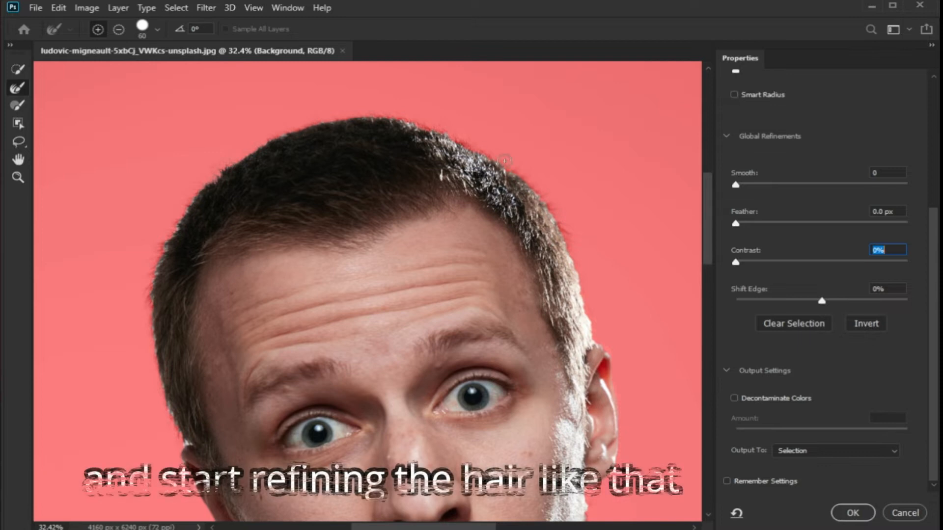
mouse_move(587, 339)
mouse_down()
mouse_move(274, 162)
mouse_move(154, 261)
mouse_up()
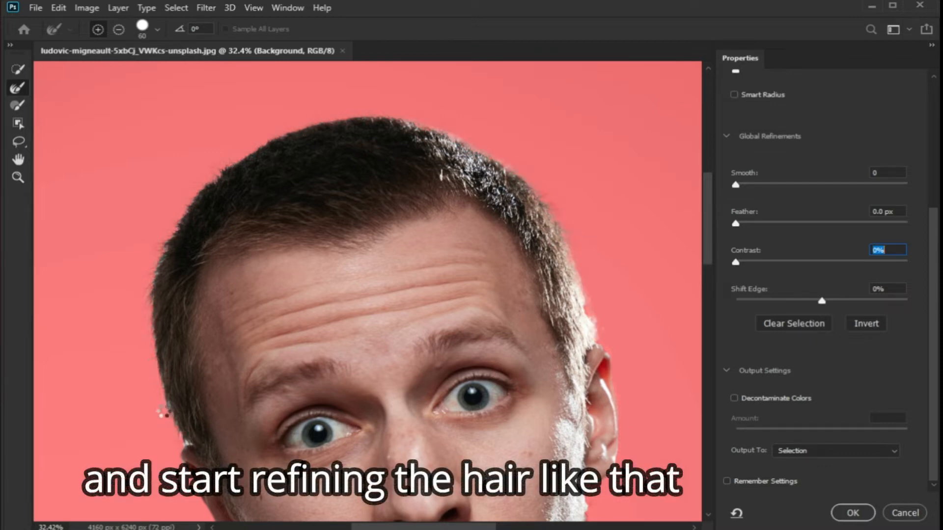
Add the missed shoulder edge to the selection with the Quick Selection brush
drag(710, 245, 712, 275)
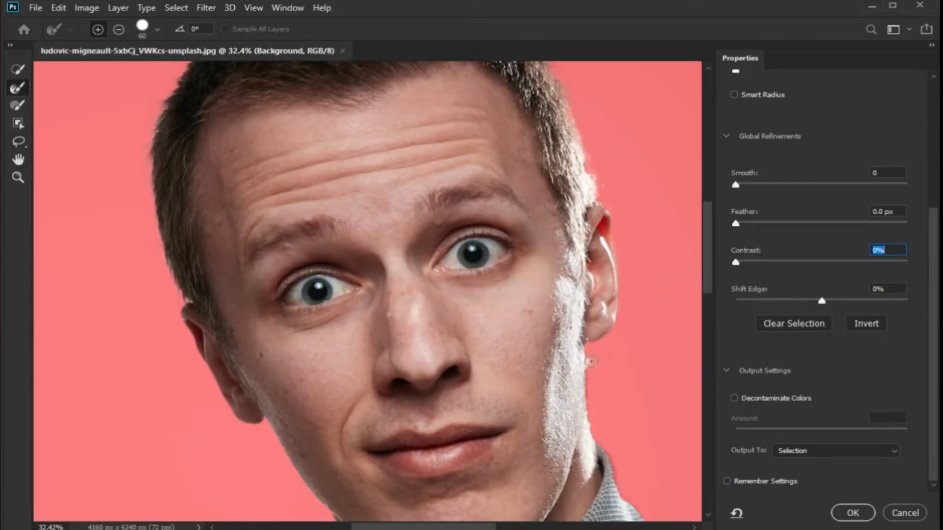
click(17, 178)
drag(283, 203, 216, 211)
drag(530, 436, 592, 408)
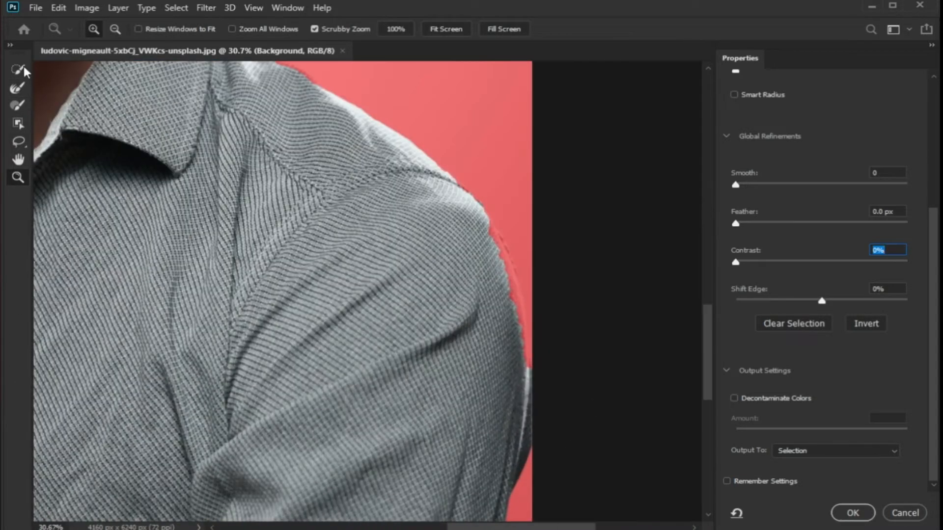
click(17, 87)
click(18, 70)
drag(485, 222, 510, 346)
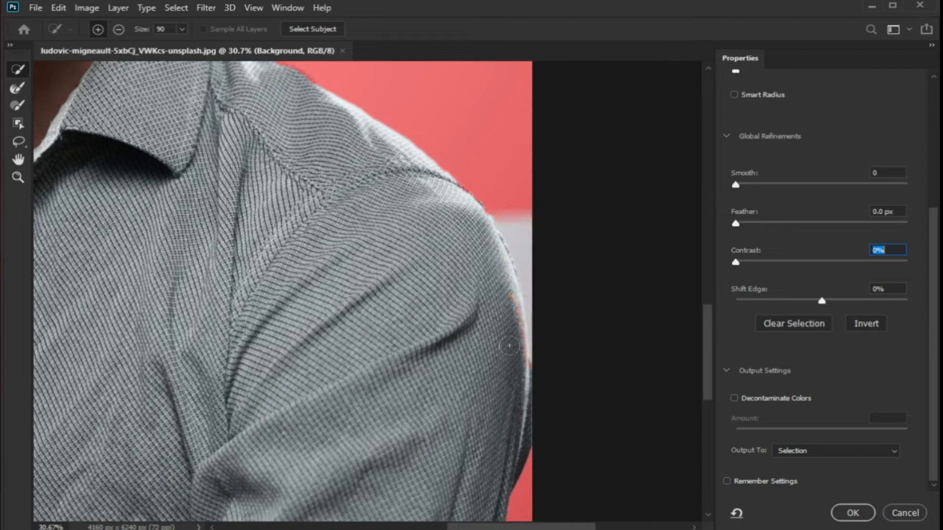
Output the refined selection to a New Layer with Layer Mask and apply it
key(z)
key(ctrl+0)
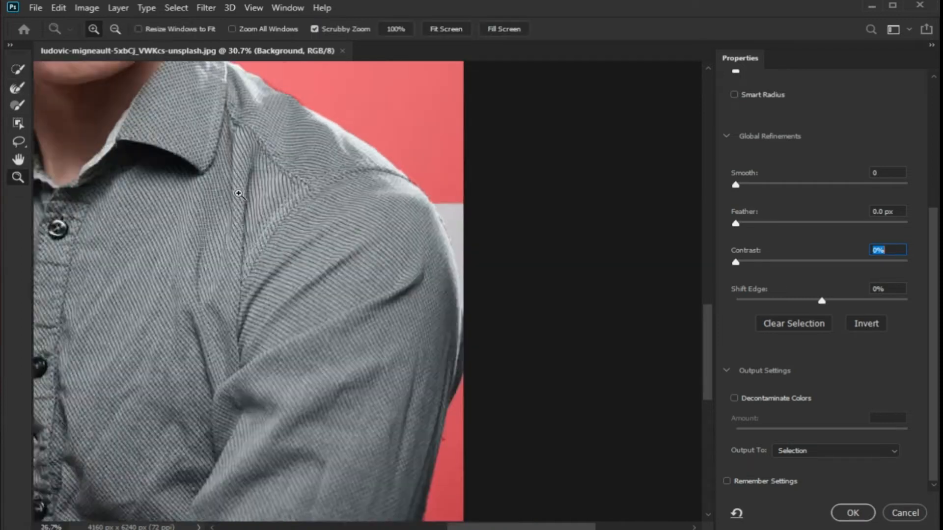
click(810, 451)
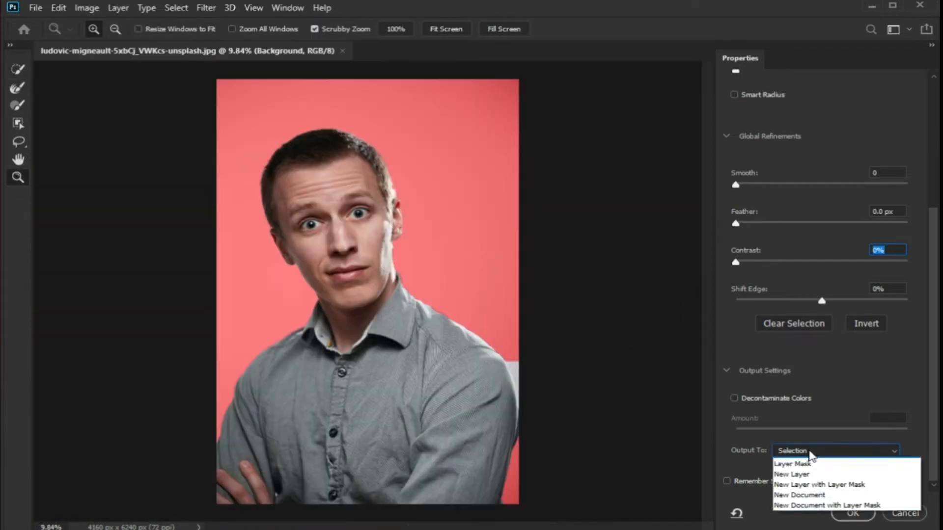
click(835, 485)
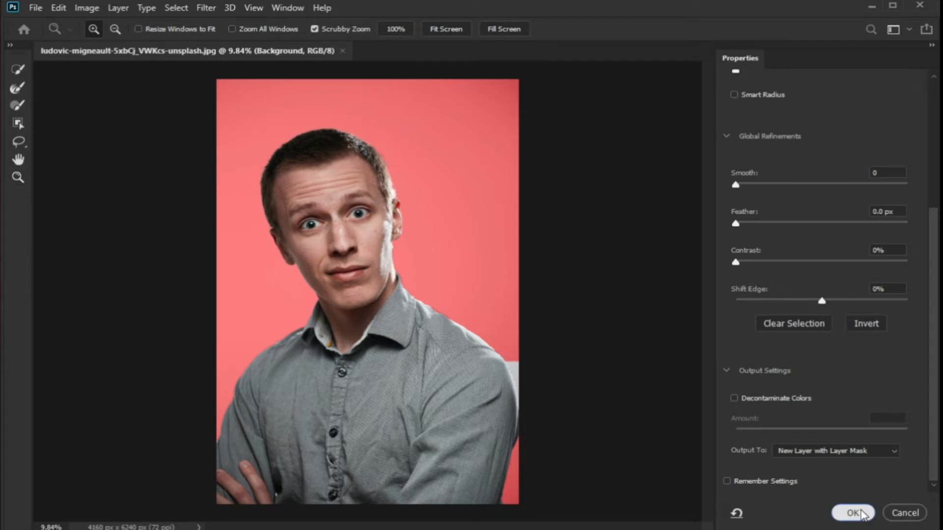
click(861, 512)
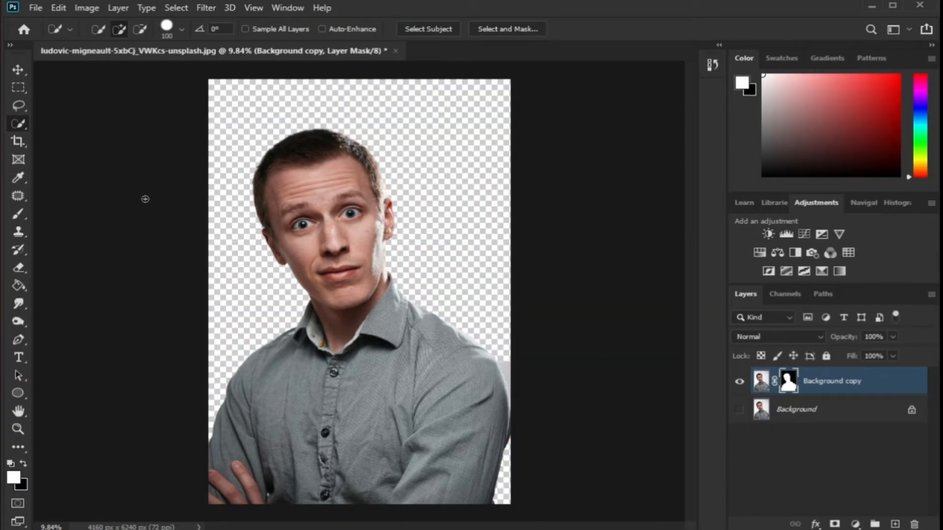
Paint black on the layer mask to hide the leftover background beside the shoulder
click(11, 215)
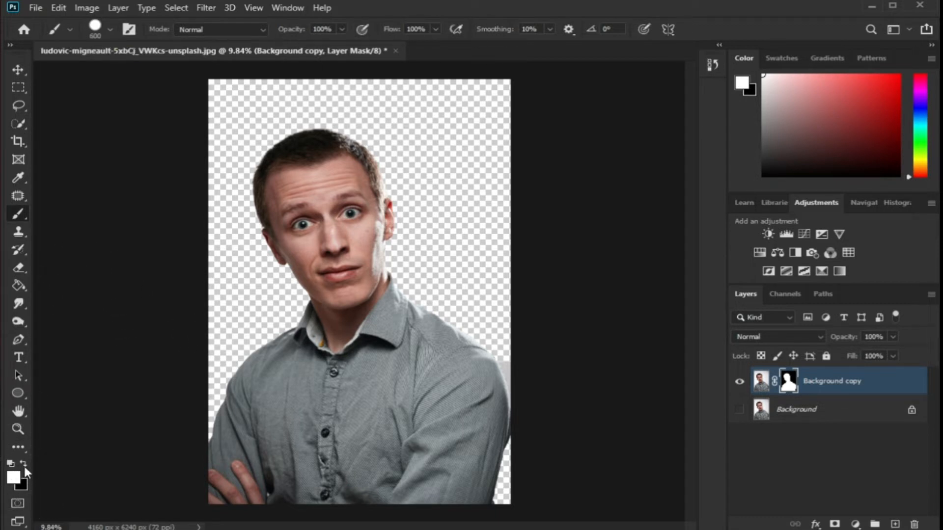
click(18, 429)
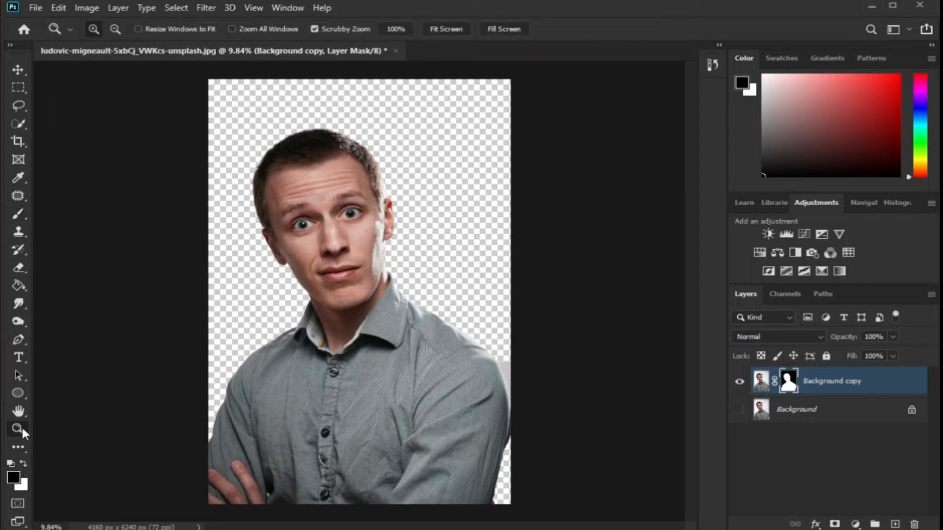
drag(548, 442, 609, 393)
drag(507, 526, 536, 526)
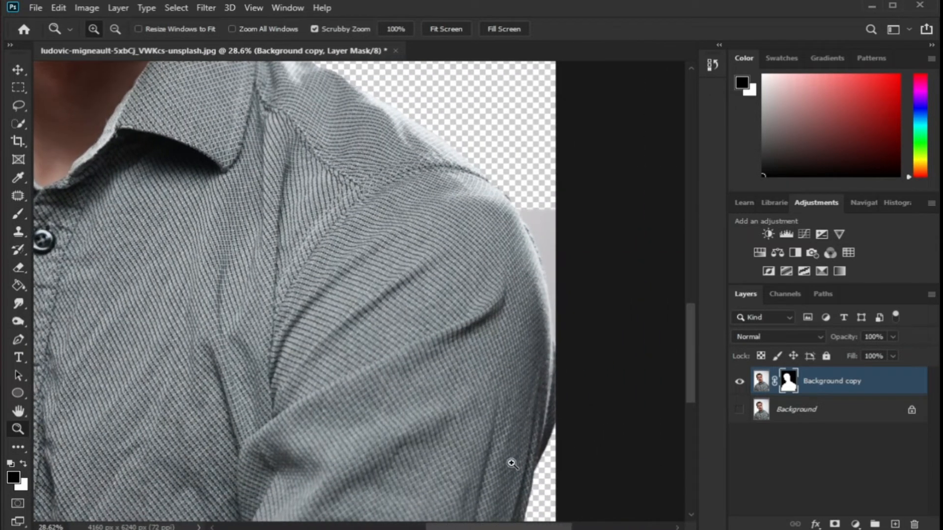
drag(391, 240, 578, 262)
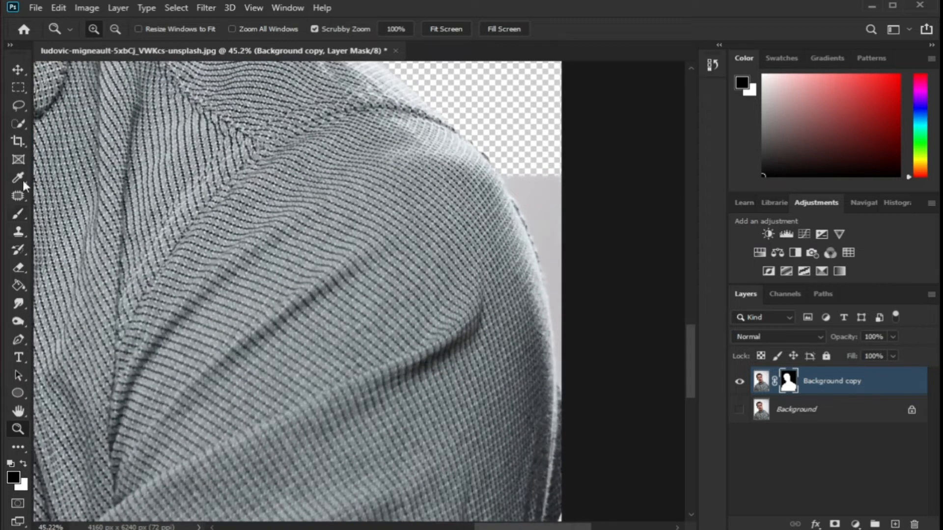
click(19, 217)
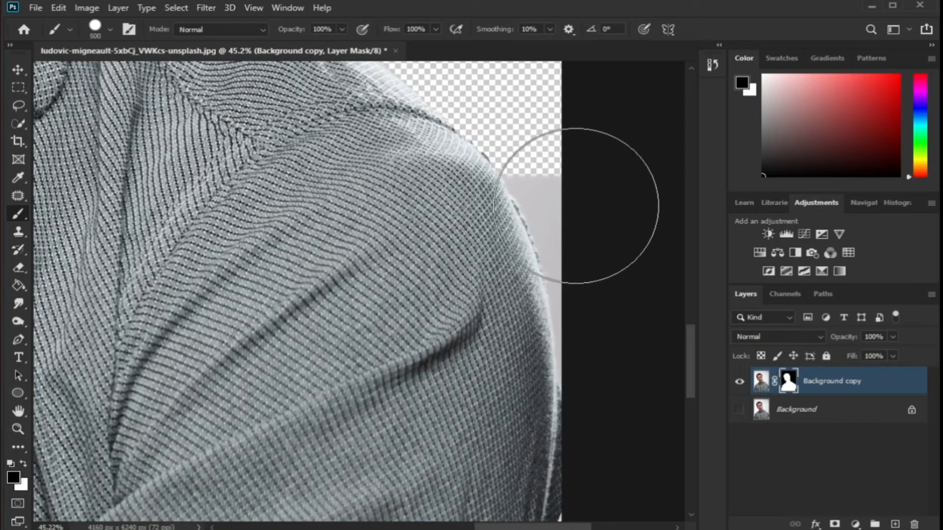
mouse_move(523, 178)
mouse_down()
mouse_move(546, 215)
mouse_move(569, 325)
mouse_move(584, 476)
mouse_up()
drag(575, 201, 553, 147)
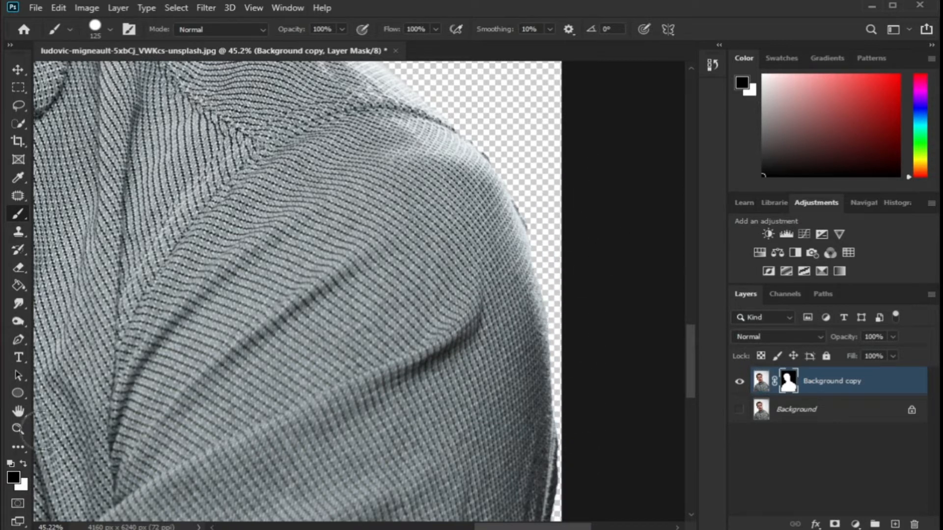
Delete the original Background layer
click(20, 430)
drag(351, 301, 253, 174)
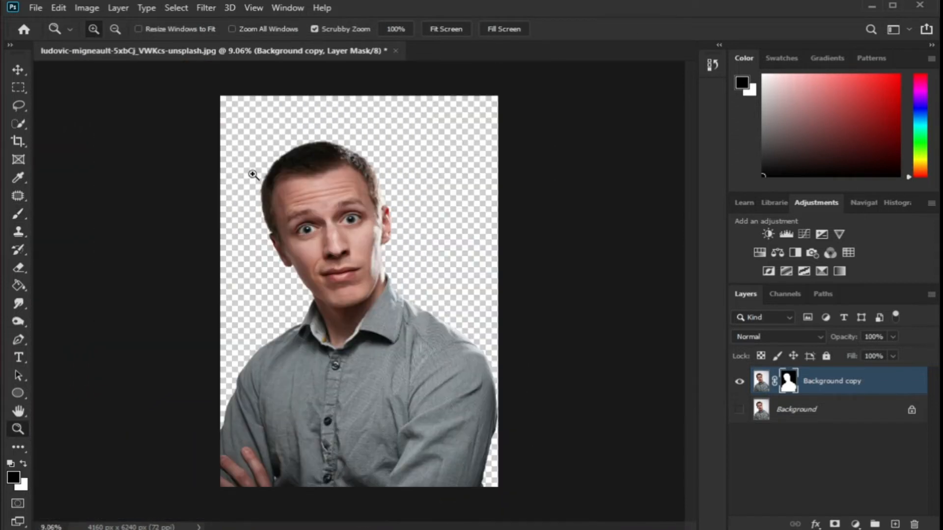
click(814, 415)
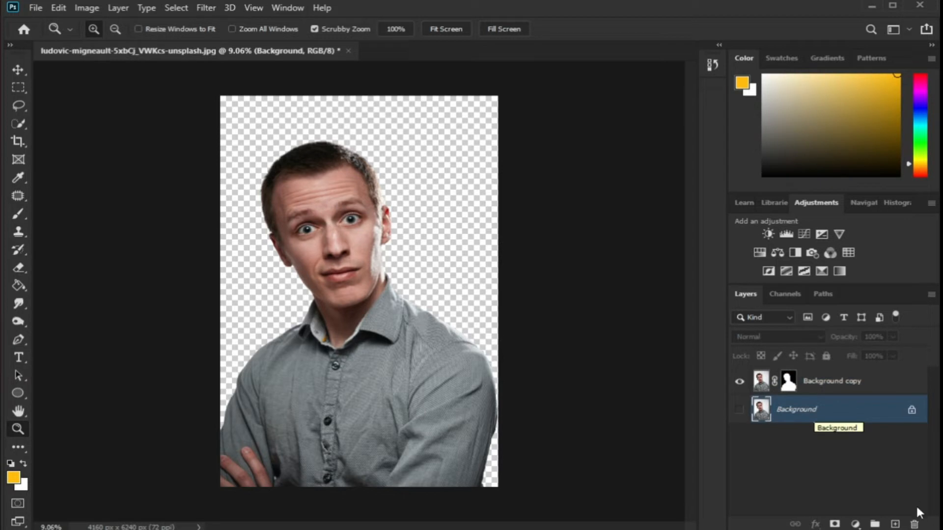
click(915, 524)
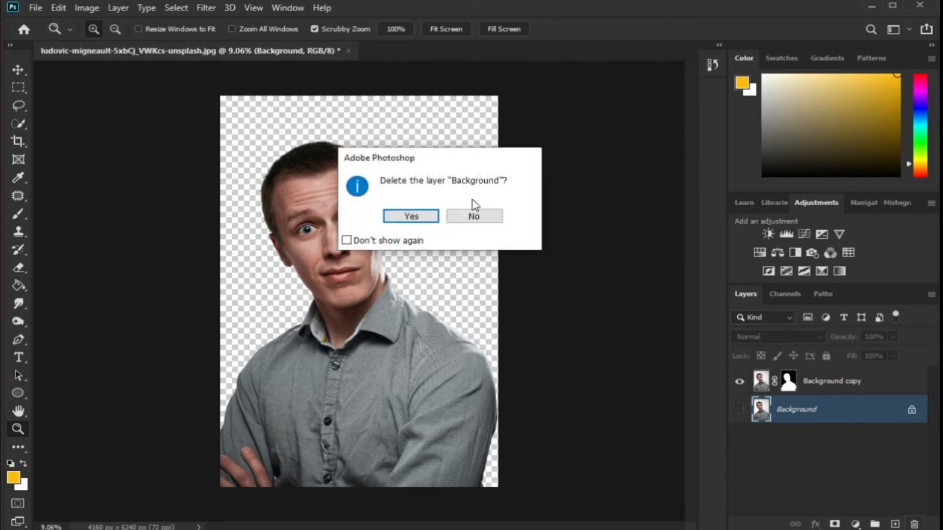
click(411, 216)
Convert the Background copy layer to a smart object
right_click(838, 382)
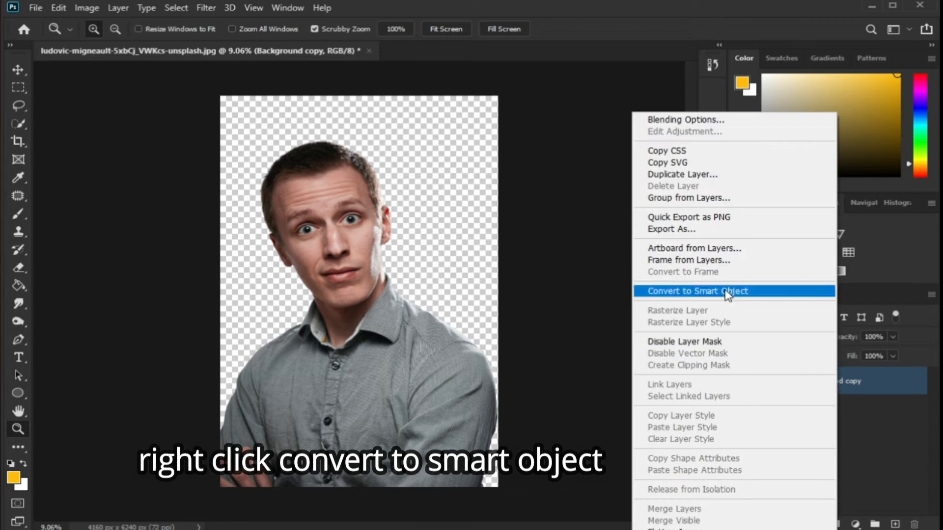
click(725, 291)
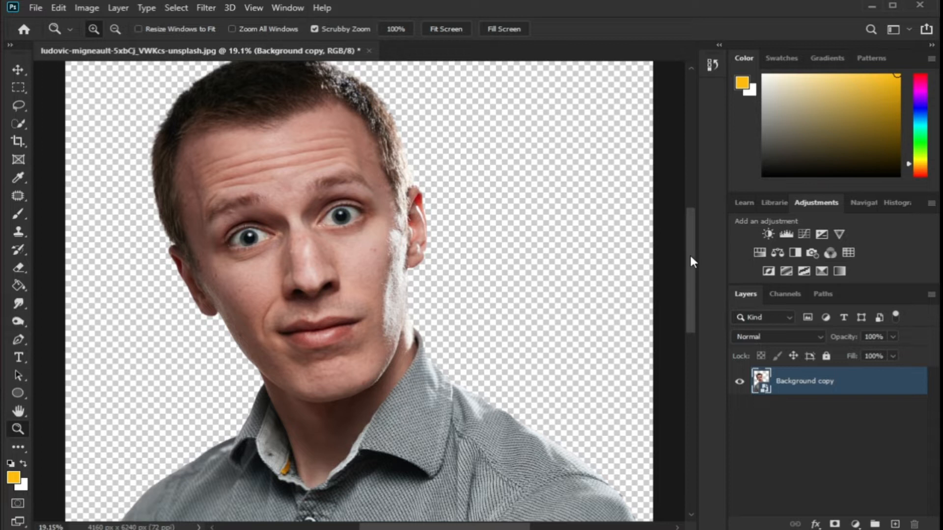
drag(691, 256, 691, 249)
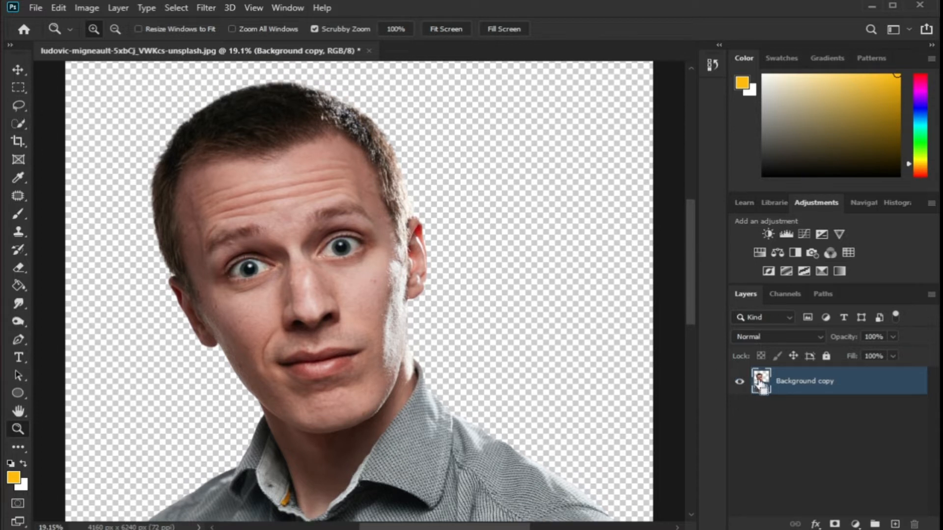
drag(555, 248, 509, 280)
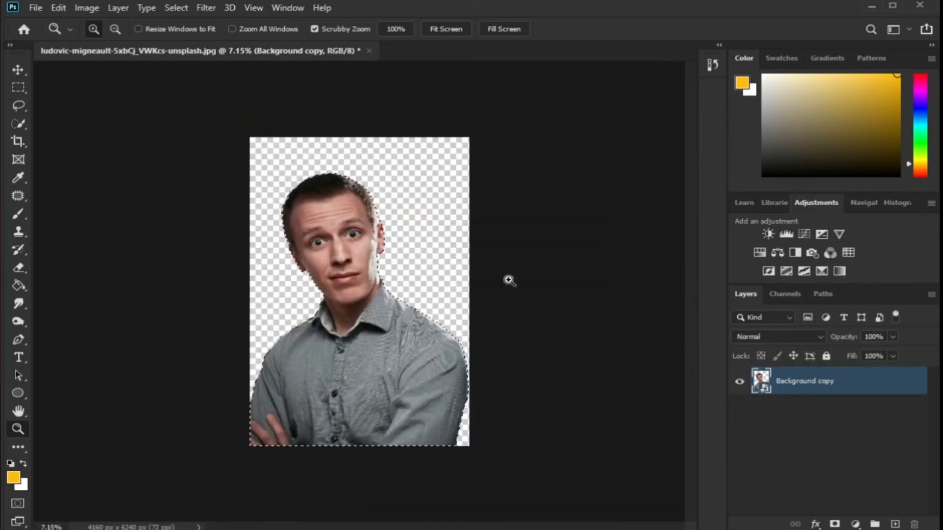
Select the subject's head with the Quick Selection tool using a larger brush
click(18, 124)
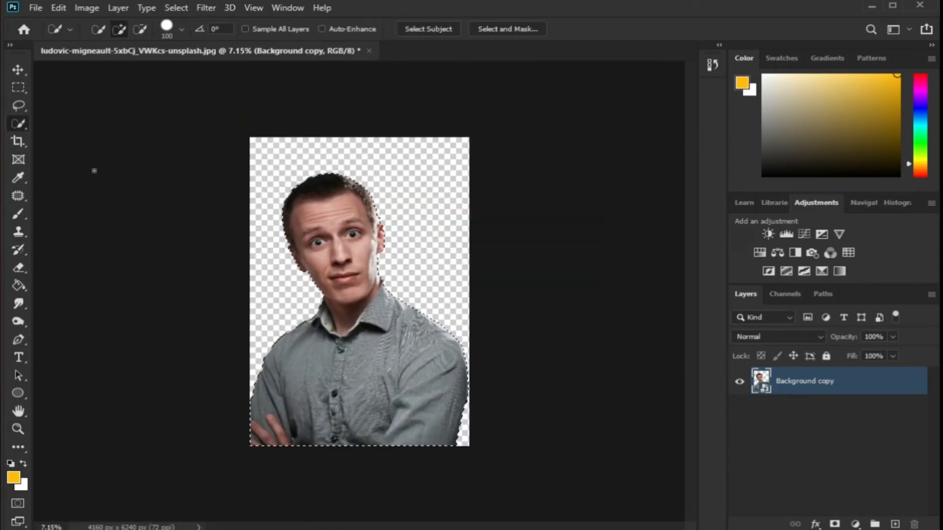
key(bracketright)
key(bracketright)
key(bracketright)
key(bracketright)
key(bracketright)
key(bracketright)
key(bracketright)
key(bracketright)
key(bracketright)
key(bracketright)
key(bracketright)
key(bracketright)
key(bracketright)
key(bracketright)
key(bracketleft)
click(140, 29)
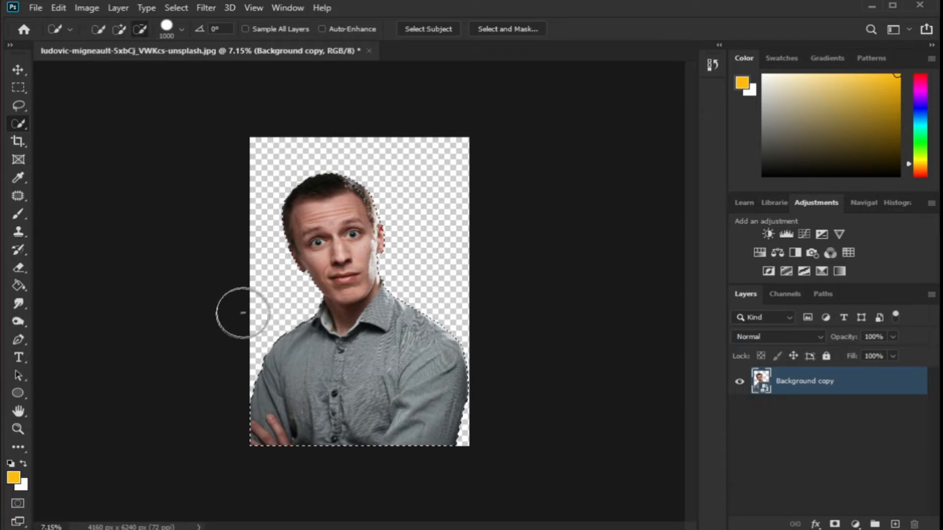
mouse_move(245, 407)
mouse_down()
mouse_move(265, 418)
mouse_move(404, 412)
mouse_move(474, 385)
mouse_move(386, 383)
mouse_move(449, 331)
mouse_move(334, 359)
mouse_move(346, 317)
mouse_up()
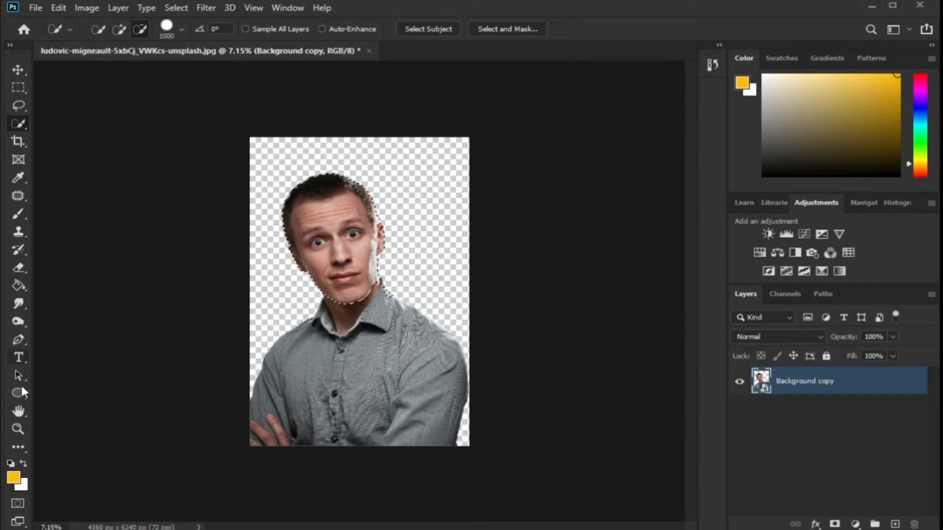
Zoom in, refine the head selection along the jaw and neck with a smaller brush, and copy the head to a new layer
click(18, 415)
click(22, 423)
drag(290, 236, 459, 381)
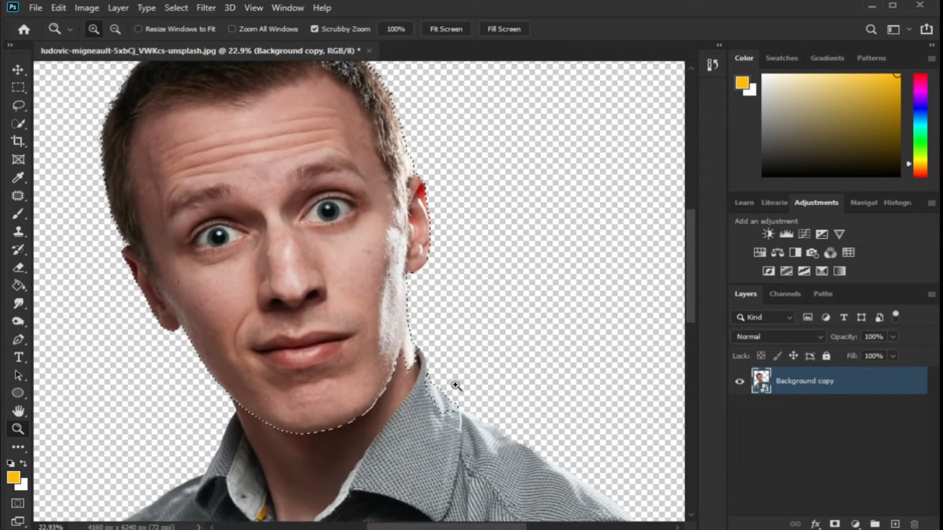
click(18, 123)
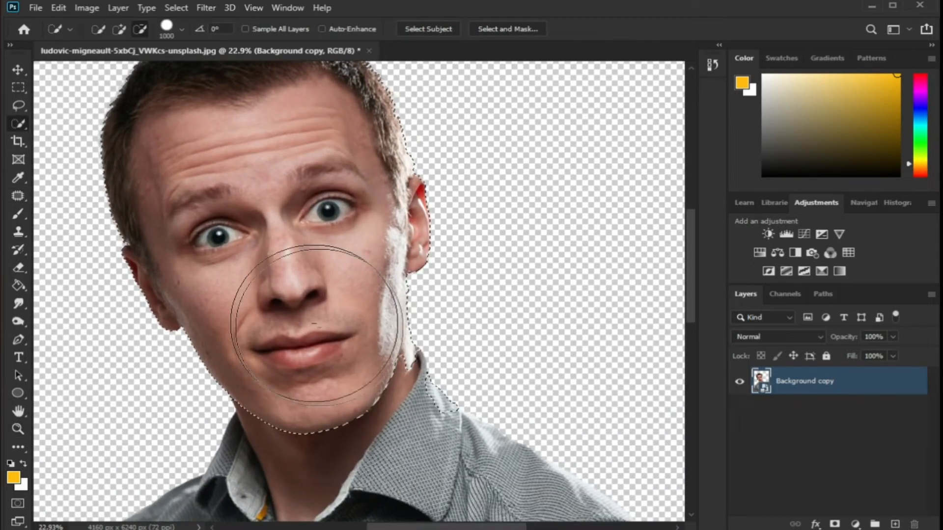
key(bracketleft)
key(bracketleft)
key(bracketleft)
key(bracketleft)
key(bracketleft)
key(bracketleft)
key(bracketleft)
key(bracketleft)
key(bracketleft)
mouse_move(442, 404)
mouse_down()
mouse_move(425, 351)
mouse_move(424, 364)
mouse_up()
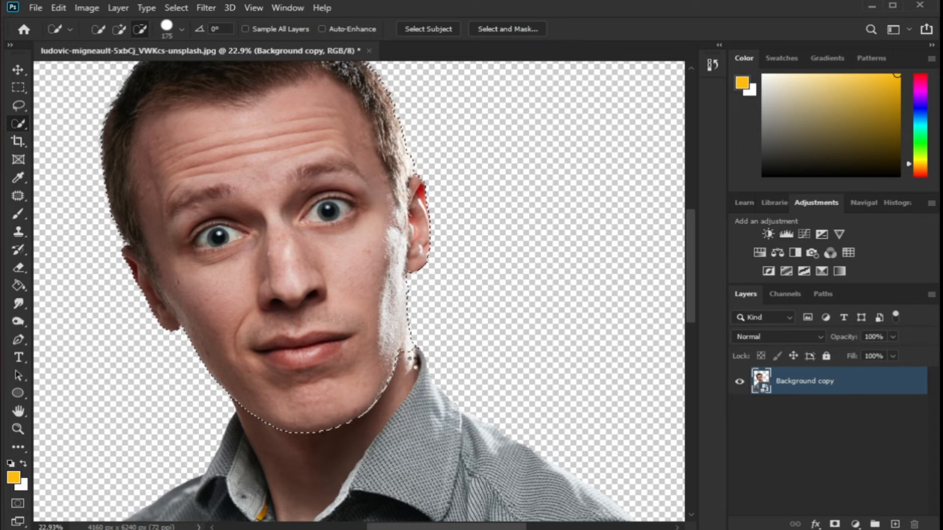
drag(425, 366, 419, 342)
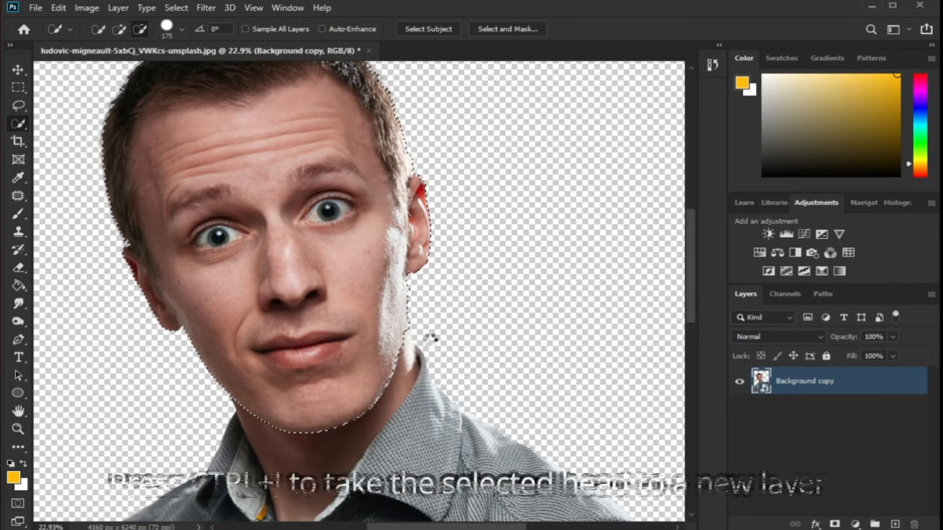
scroll(429, 332, up, 1)
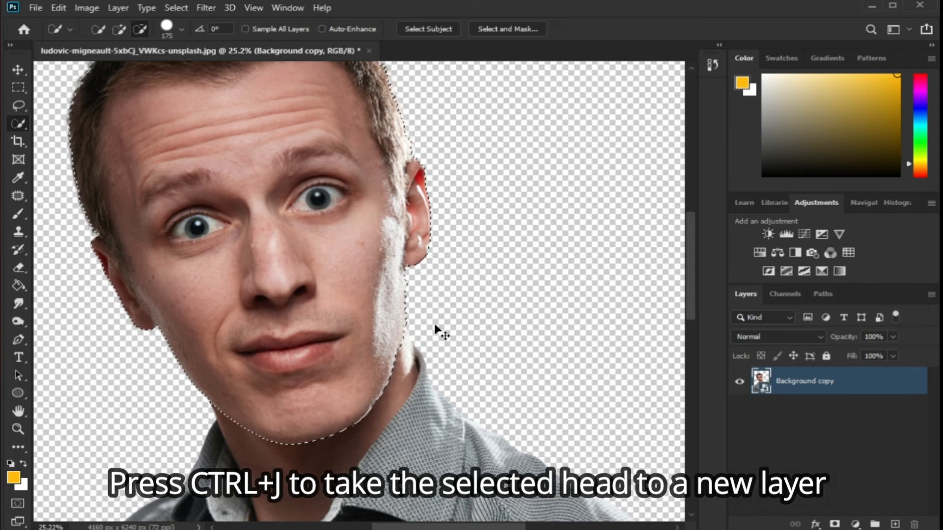
key(ctrl+j)
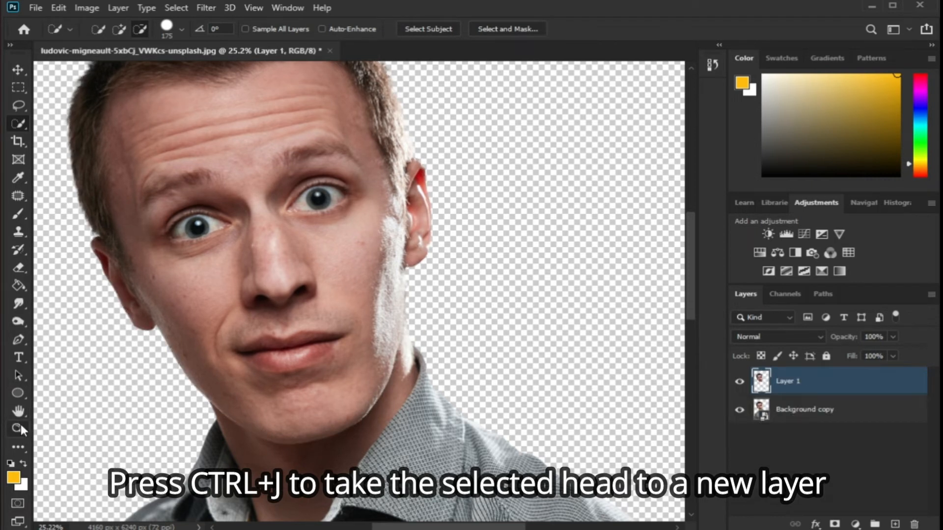
Fit the view and scale the Background copy body layer down to about 58% with Free Transform
click(18, 429)
key(ctrl+0)
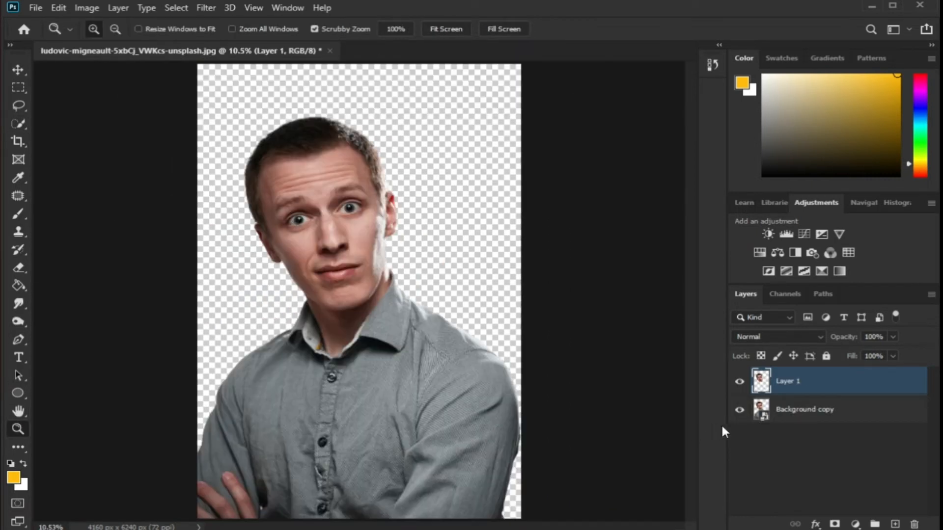
click(809, 417)
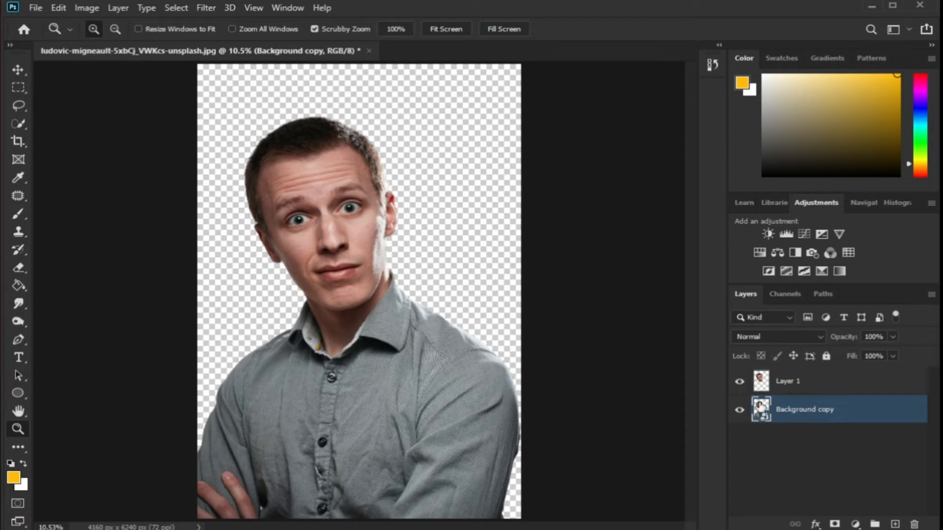
key(ctrl+t)
drag(523, 115, 367, 323)
scroll(378, 305, up, 8)
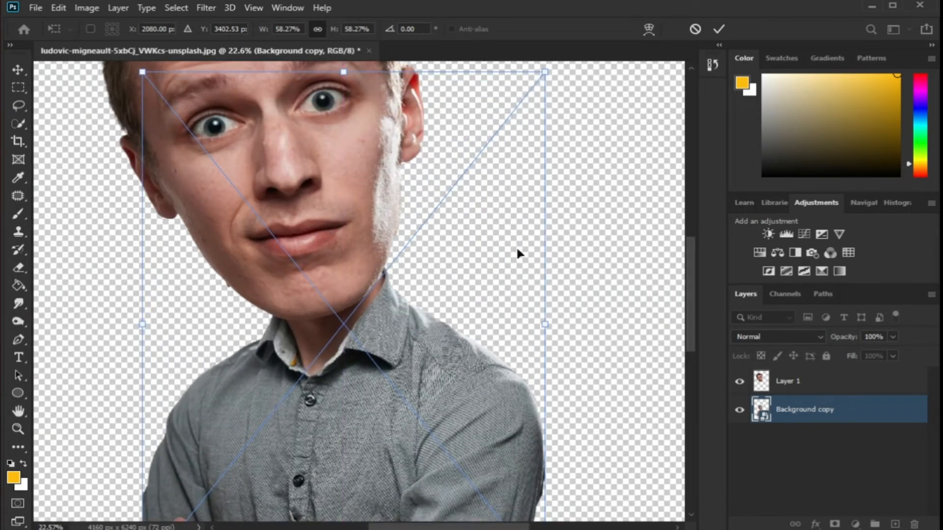
click(719, 29)
Transform the body layer again, shrinking it slightly and moving it up under the head
key(z)
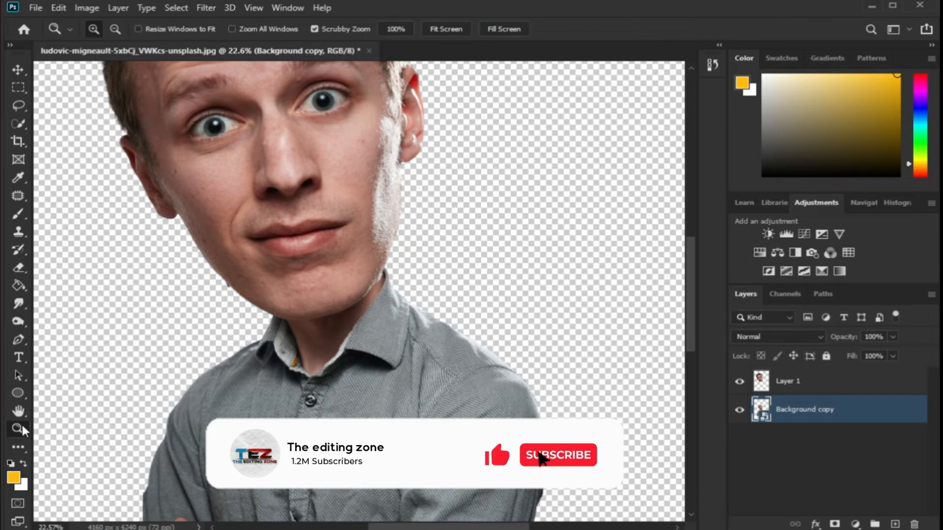
scroll(628, 415, down, 5)
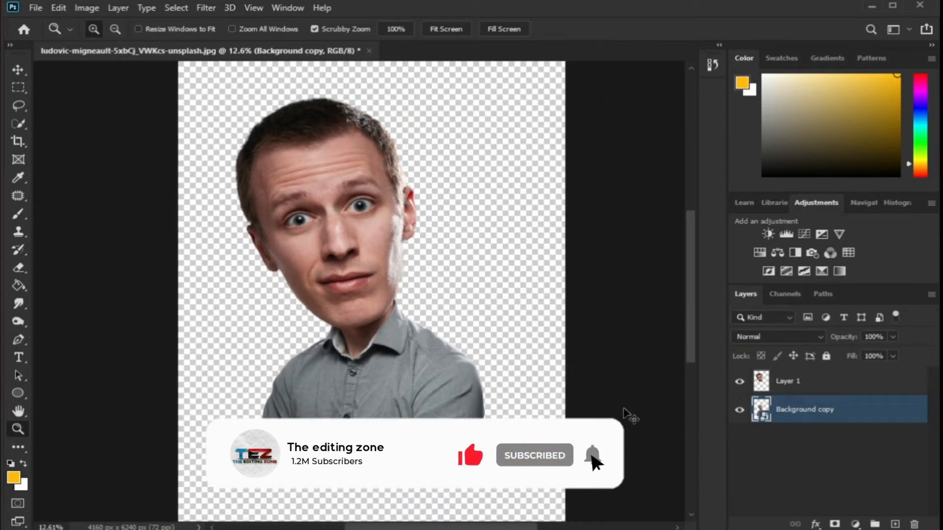
key(ctrl+t)
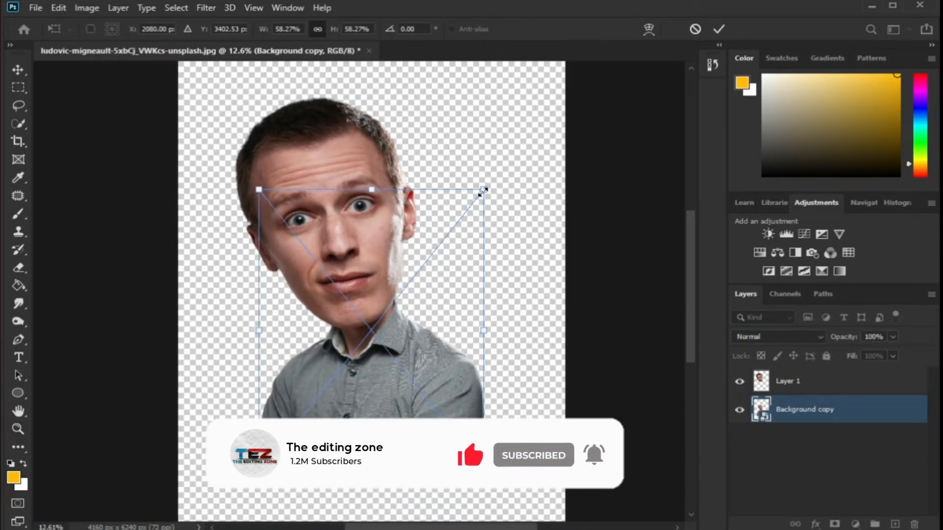
drag(484, 191, 474, 201)
drag(411, 357, 396, 323)
click(717, 28)
Zoom in and out to inspect how the neck joins the enlarged head
drag(353, 369, 361, 393)
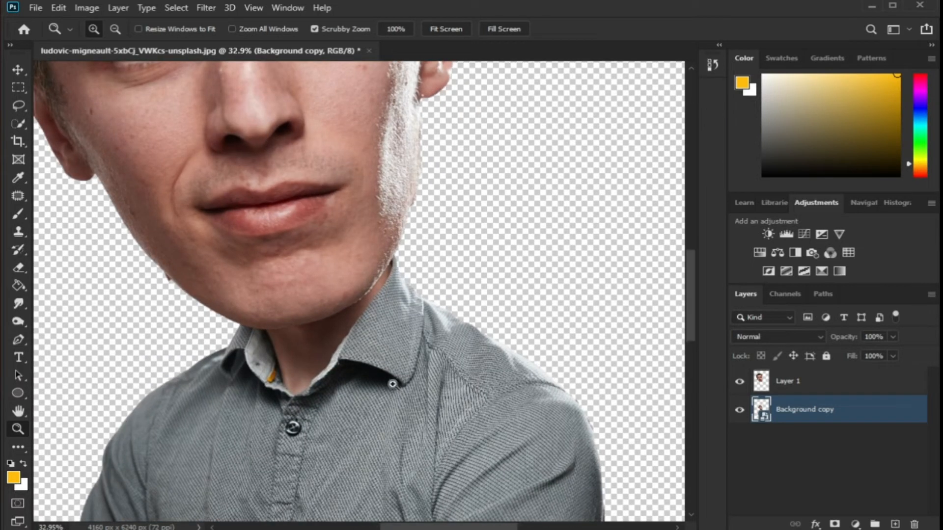
click(18, 70)
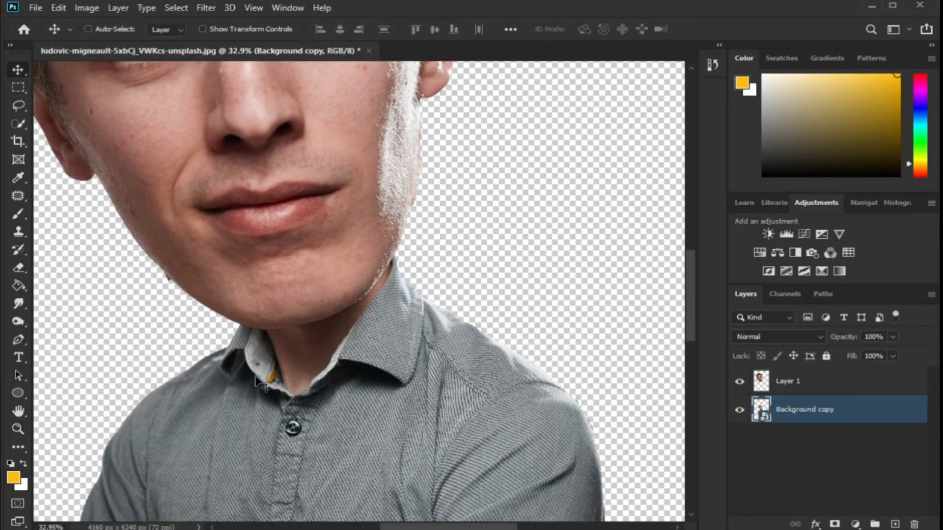
drag(287, 420, 287, 420)
scroll(543, 362, down, 4)
scroll(532, 348, up, 3)
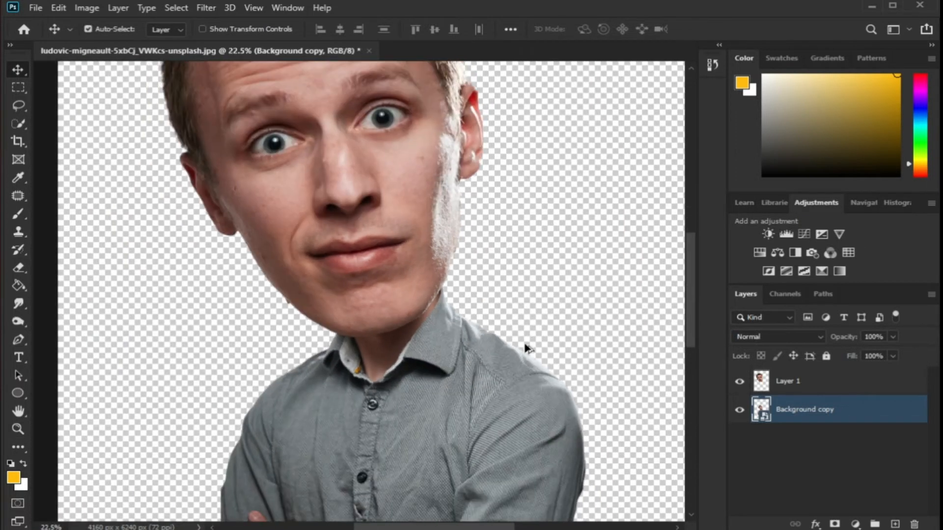
scroll(527, 348, down, 1)
scroll(273, 390, down, 2)
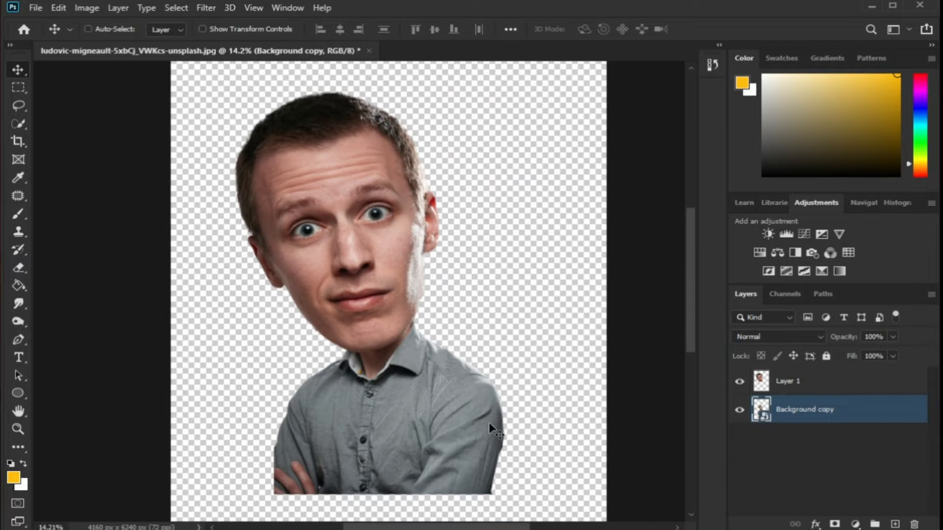
Select both layers and convert them into a single smart object
shift+click(808, 386)
right_click(817, 388)
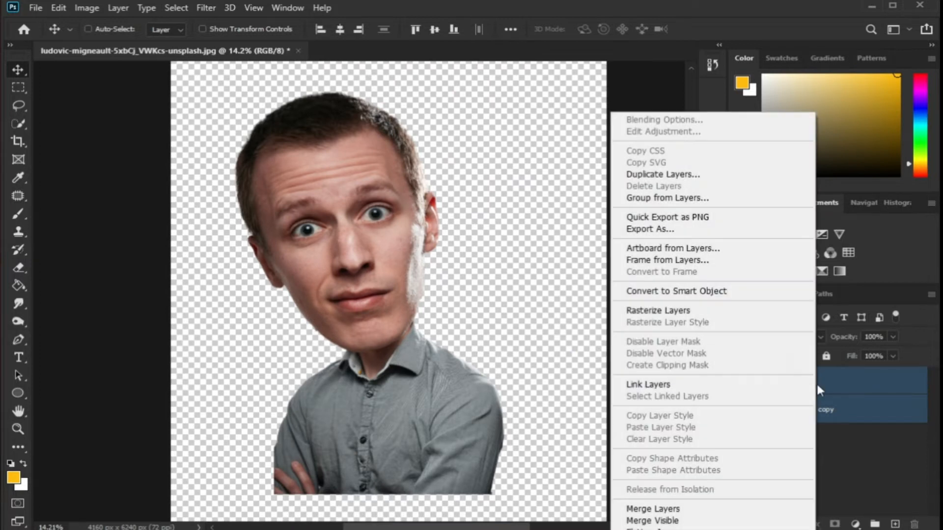
click(708, 291)
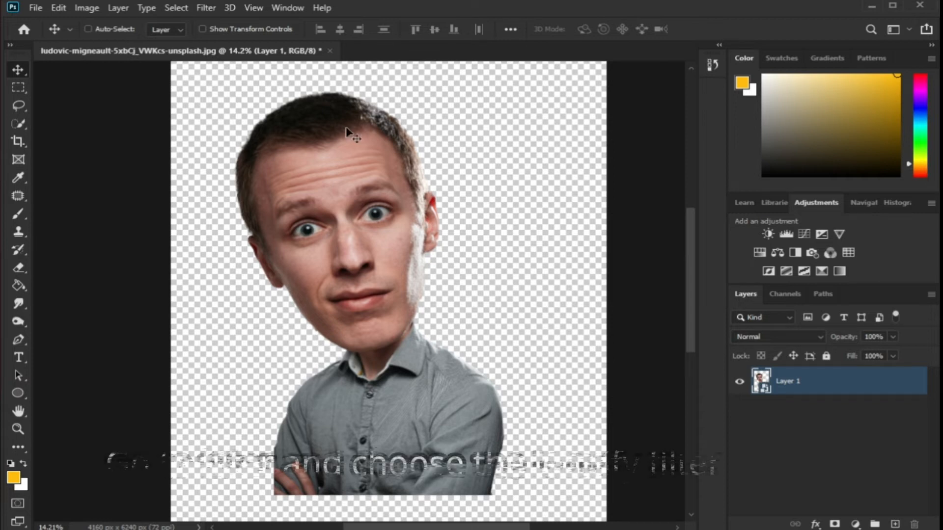
Open the Liquify filter and set Eye Size, Eye Height and Eye Width to 100 and Eye Tilt to -100
click(206, 8)
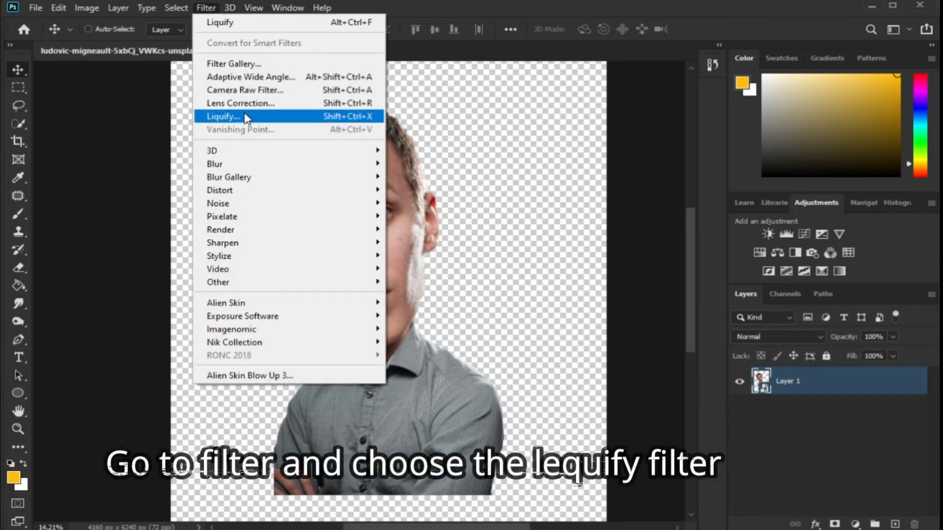
click(239, 117)
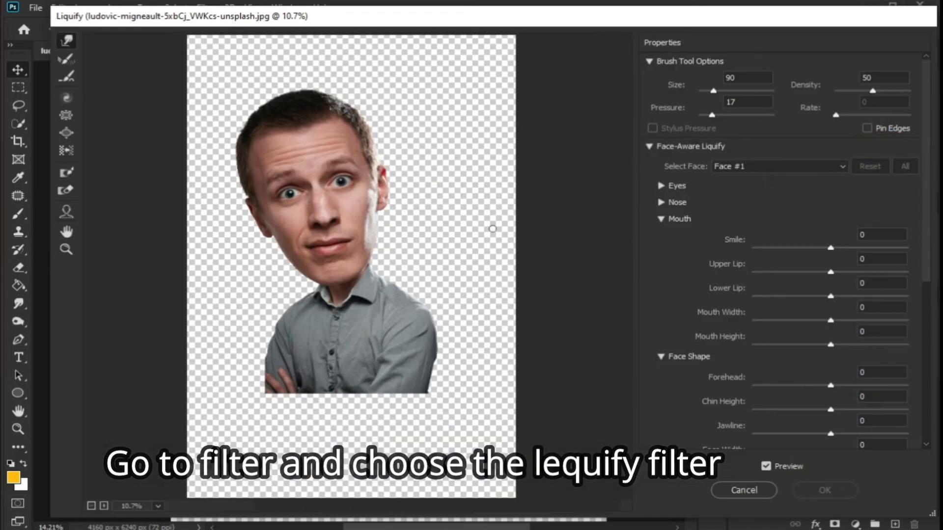
click(662, 219)
click(662, 236)
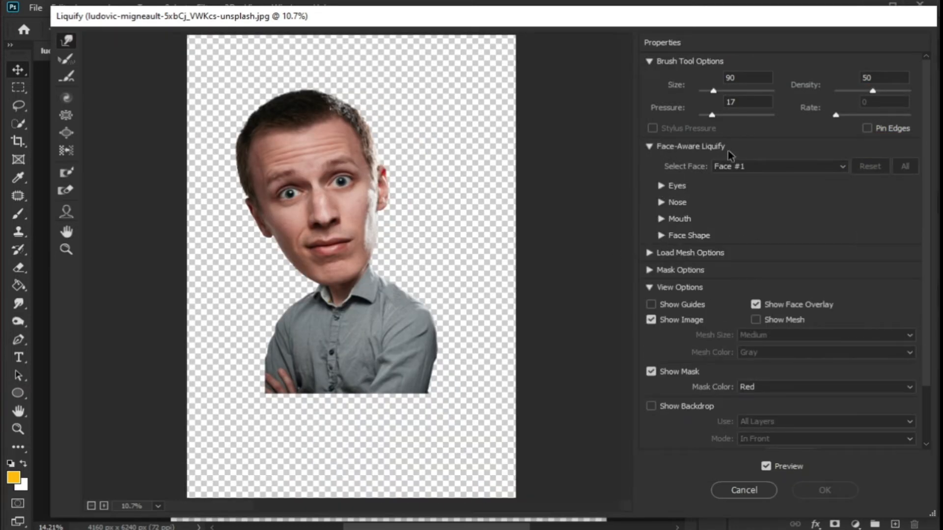
click(663, 186)
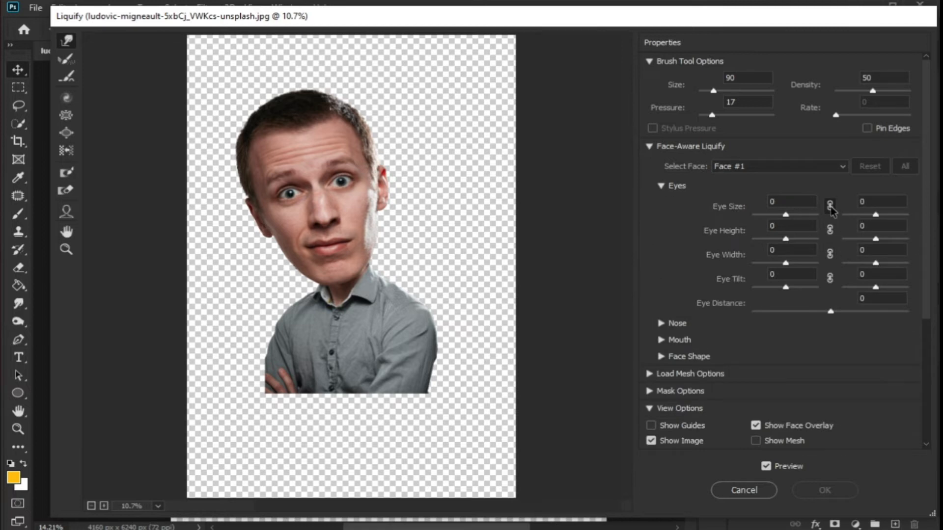
drag(786, 215, 840, 280)
click(786, 288)
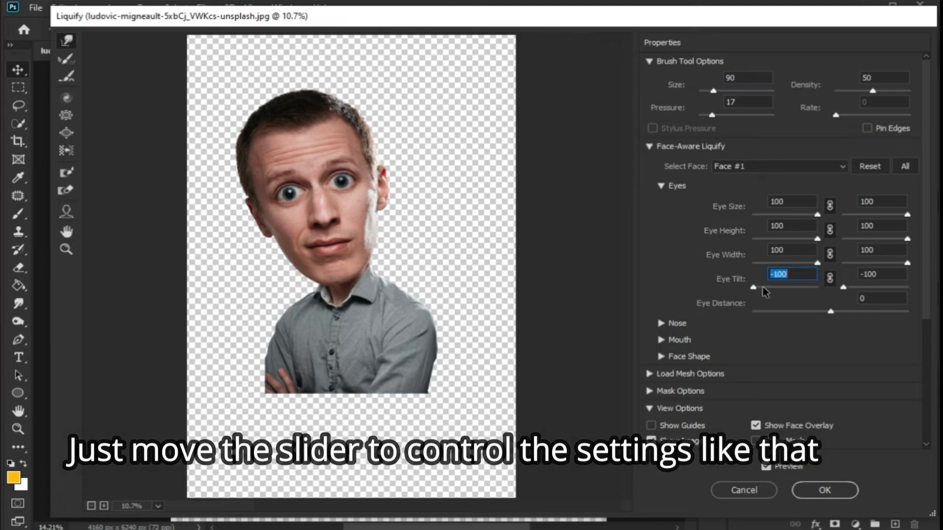
Set Nose Height to 100 and Nose Width to -100
click(661, 186)
click(661, 202)
drag(817, 232, 716, 242)
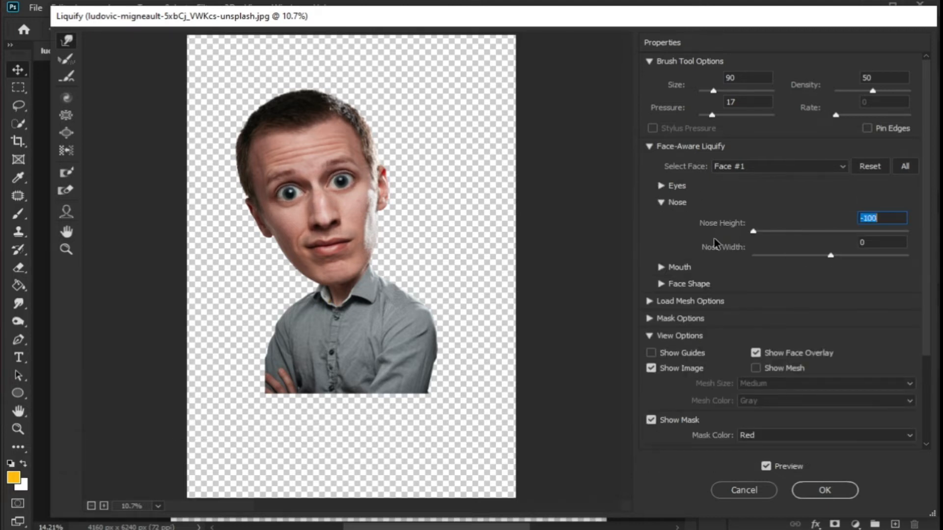
drag(830, 256, 753, 258)
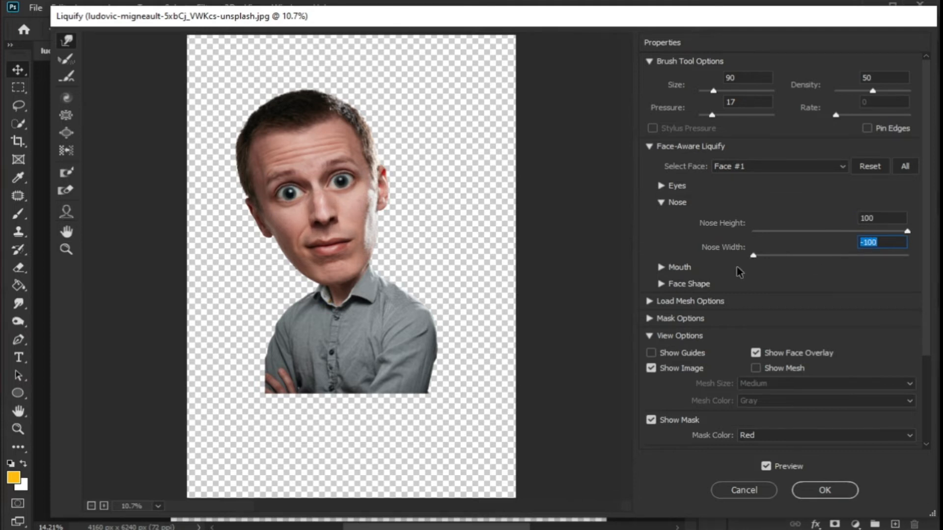
Set the mouth's Smile to 91, Upper Lip 100, Lower Lip -100, Mouth Width -100 and Mouth Height -59
click(662, 202)
click(661, 221)
drag(829, 247, 813, 248)
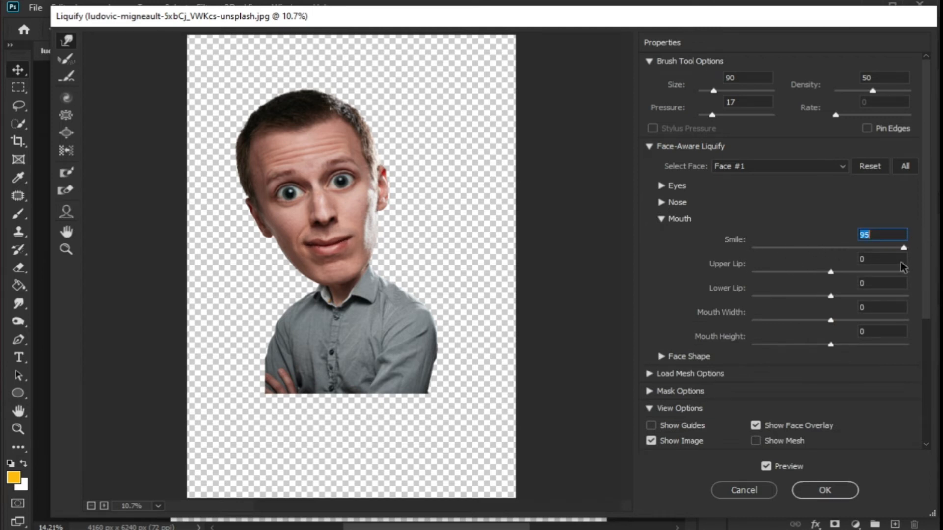
drag(830, 271, 789, 276)
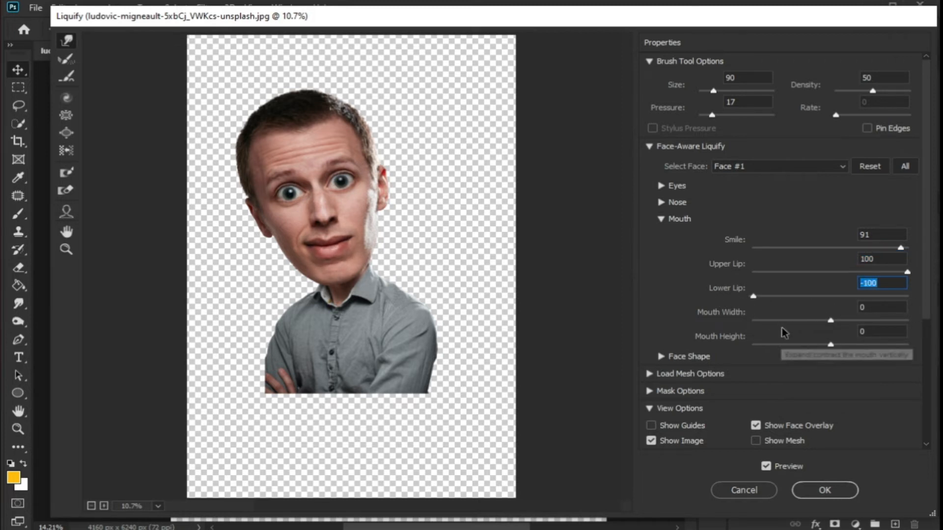
drag(775, 321, 753, 320)
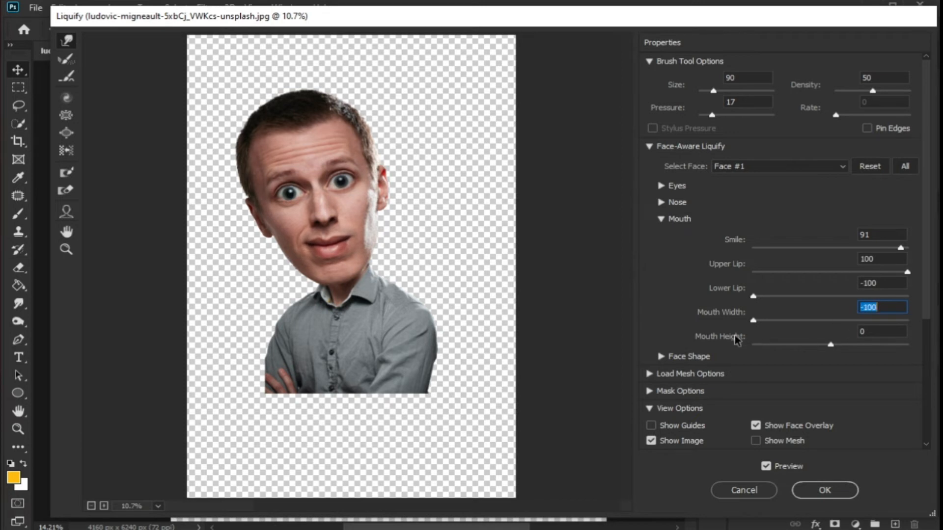
drag(802, 346, 823, 356)
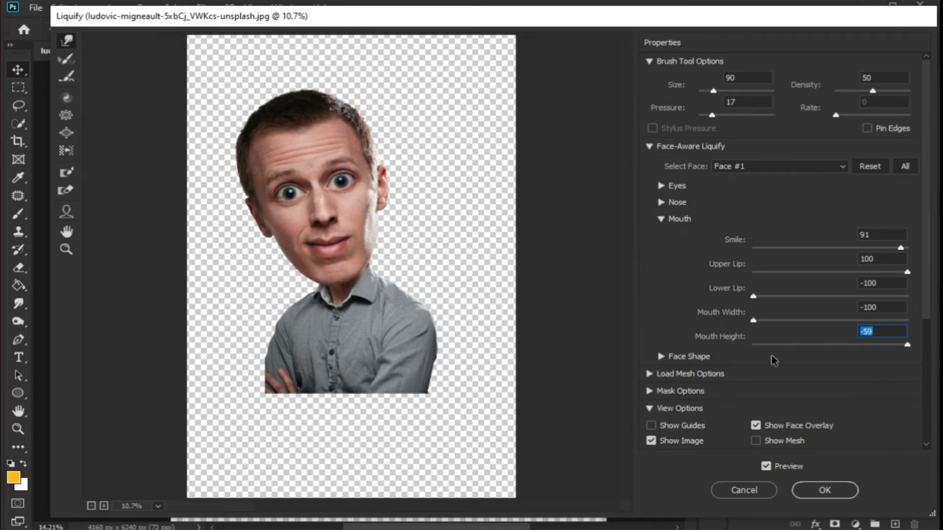
Set Face Shape Forehead to 100, Chin Height -100, Face Width 100, reduce the Jawline, and toggle the preview to compare
click(658, 220)
click(662, 236)
drag(830, 264, 908, 264)
drag(831, 289, 706, 307)
drag(830, 313, 914, 338)
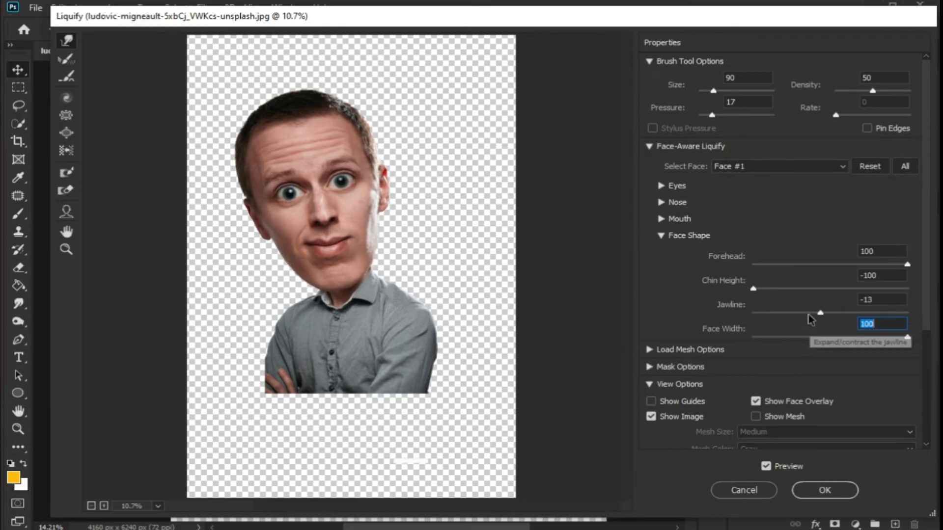
drag(819, 313, 708, 315)
click(660, 236)
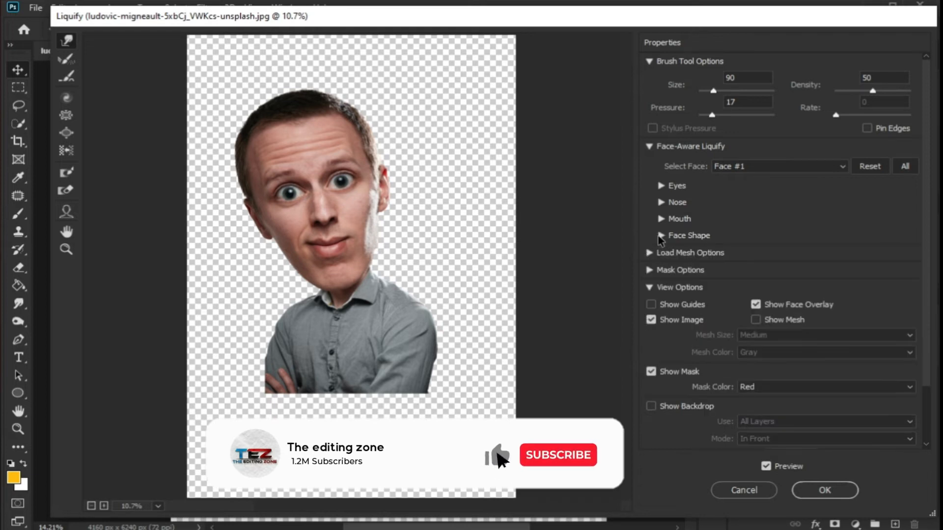
click(767, 466)
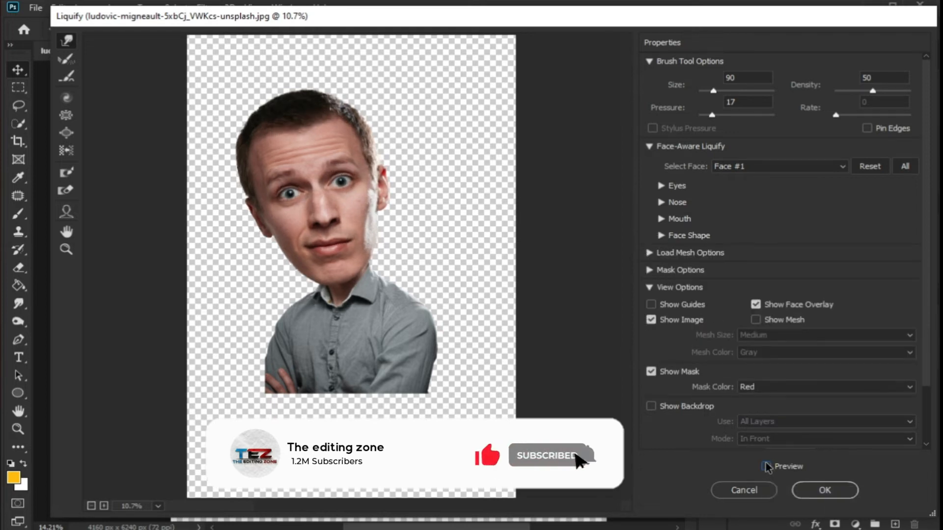
Turn the preview back on and apply the Face-Aware Liquify changes
click(767, 467)
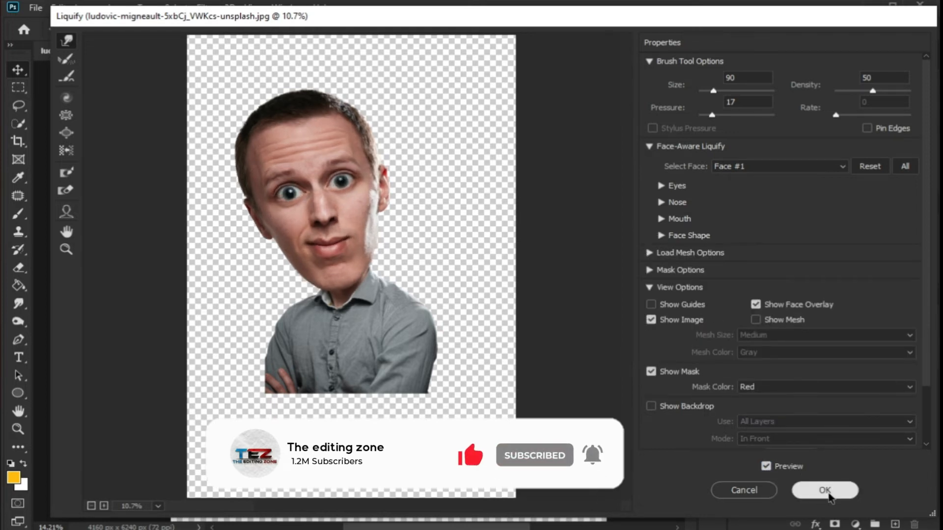
click(827, 490)
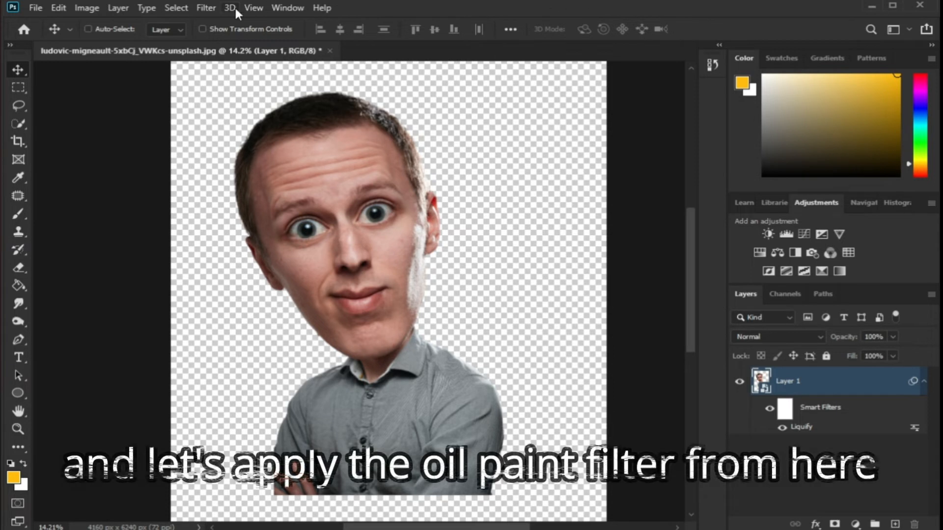
Apply the Oil Paint filter with Stylization 5.0, Cleanliness 3.0, Scale 0.1 and Bristle Detail 0.0
click(211, 8)
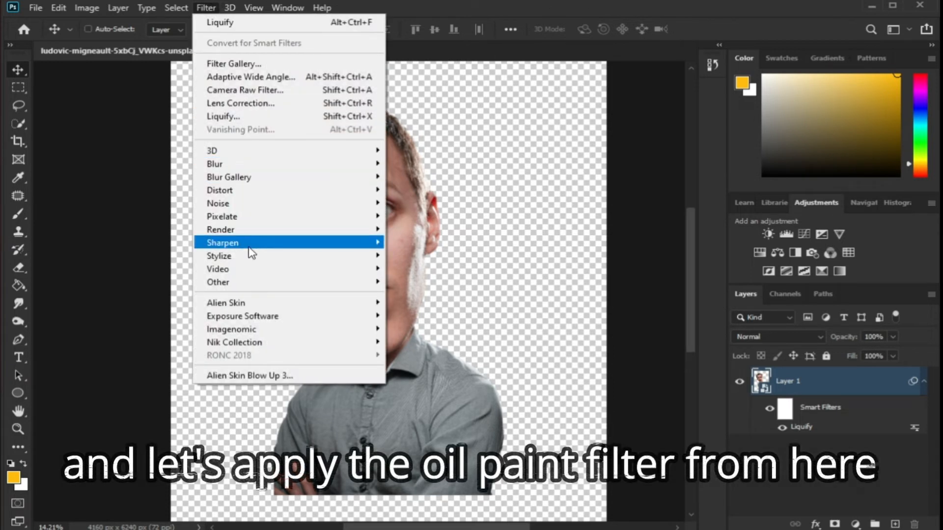
mouse_move(295, 256)
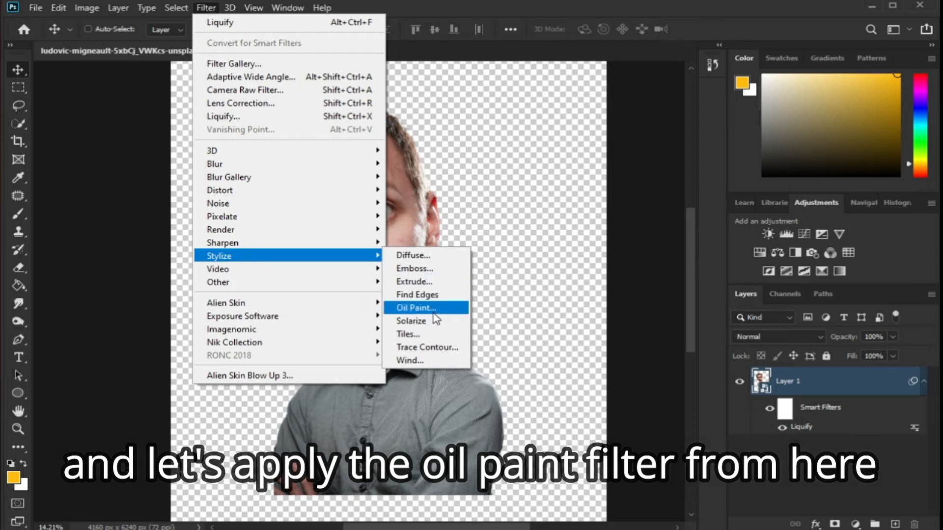
click(434, 312)
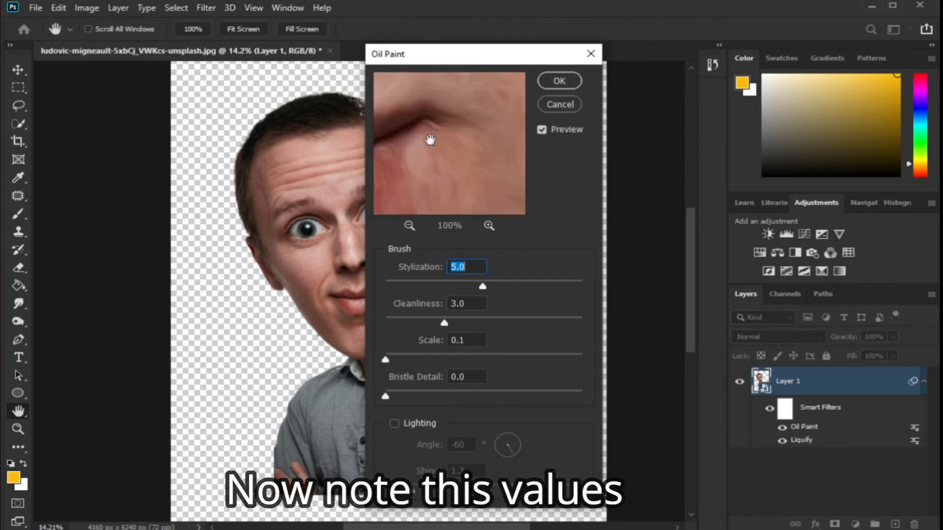
drag(430, 141, 516, 193)
click(415, 229)
click(415, 230)
mouse_move(400, 108)
mouse_down()
mouse_move(463, 168)
mouse_move(457, 179)
mouse_up()
click(550, 83)
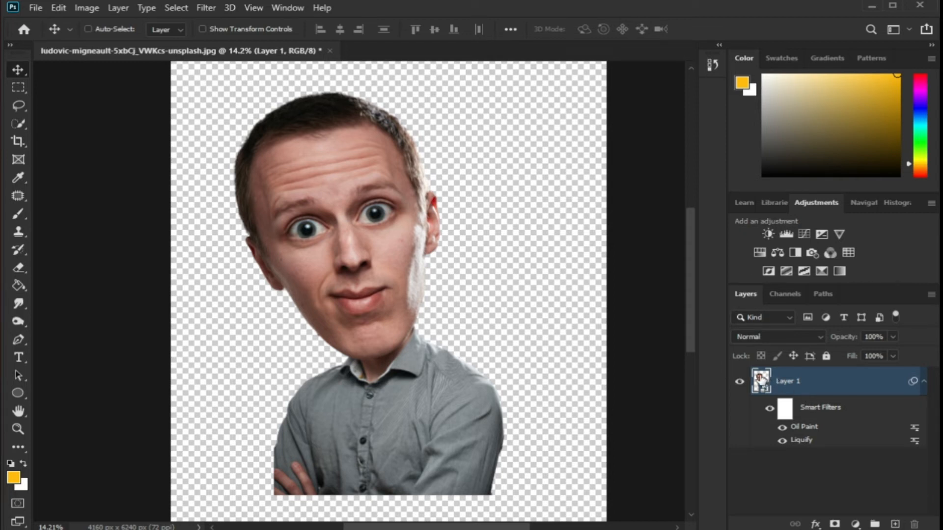
Apply a Surface Blur with Radius 20 pixels and Threshold 10 levels
click(206, 8)
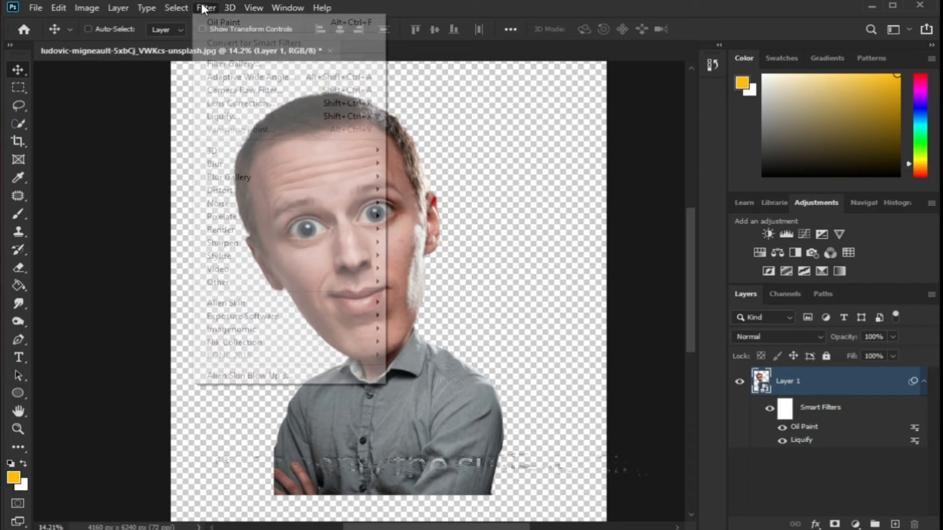
mouse_move(272, 168)
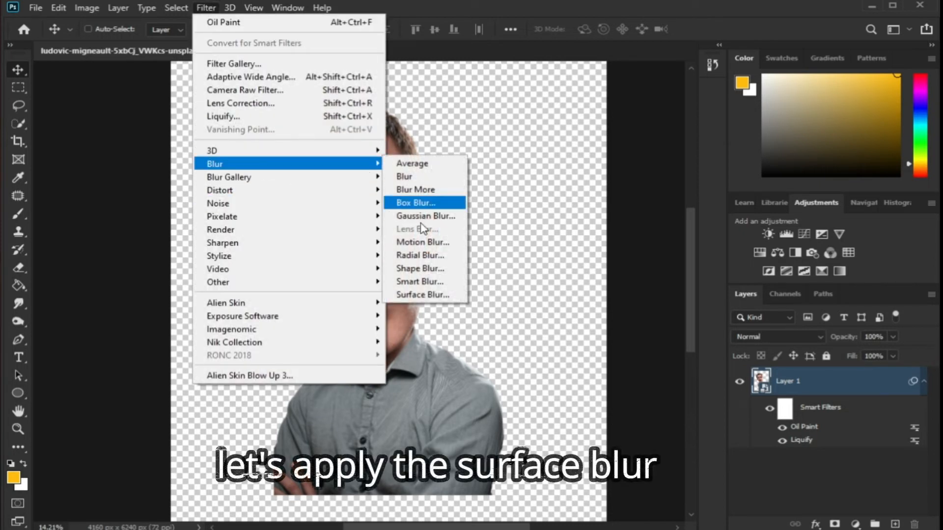
click(458, 291)
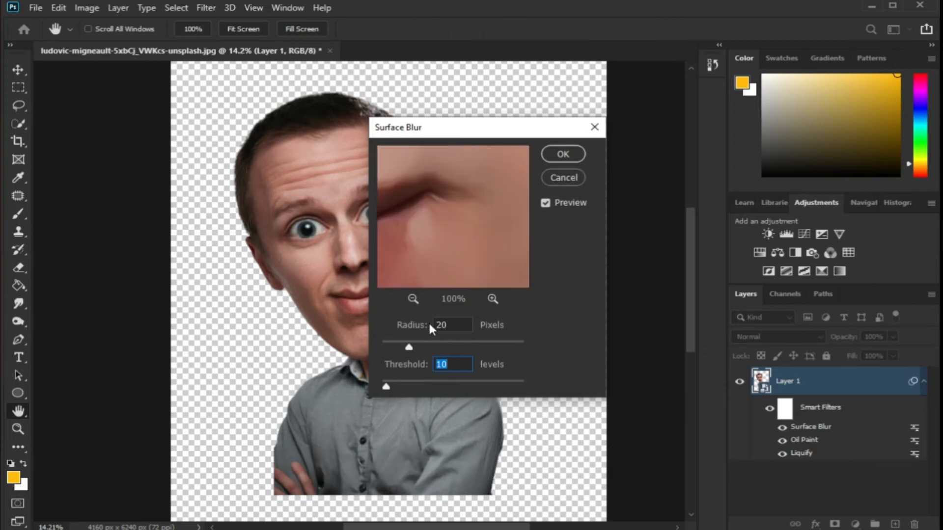
drag(471, 231, 461, 255)
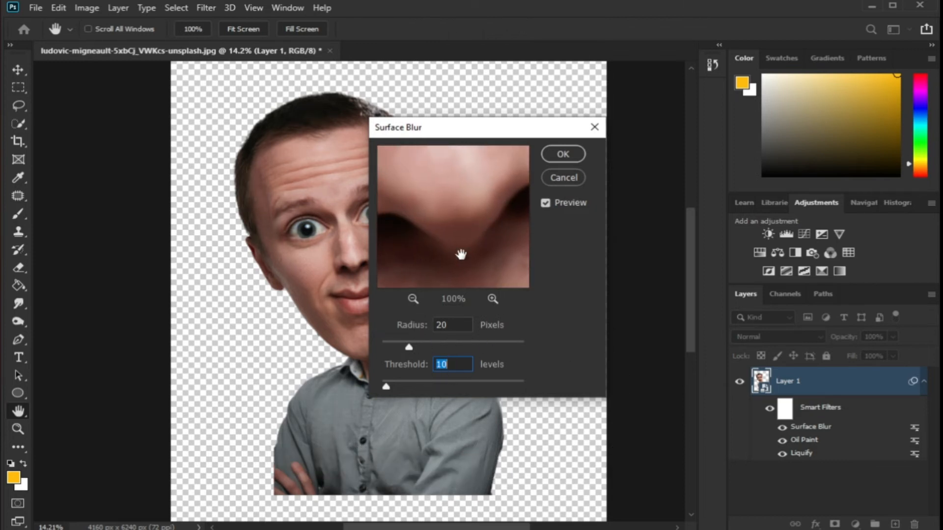
click(411, 298)
click(411, 298)
click(412, 298)
drag(444, 212, 437, 222)
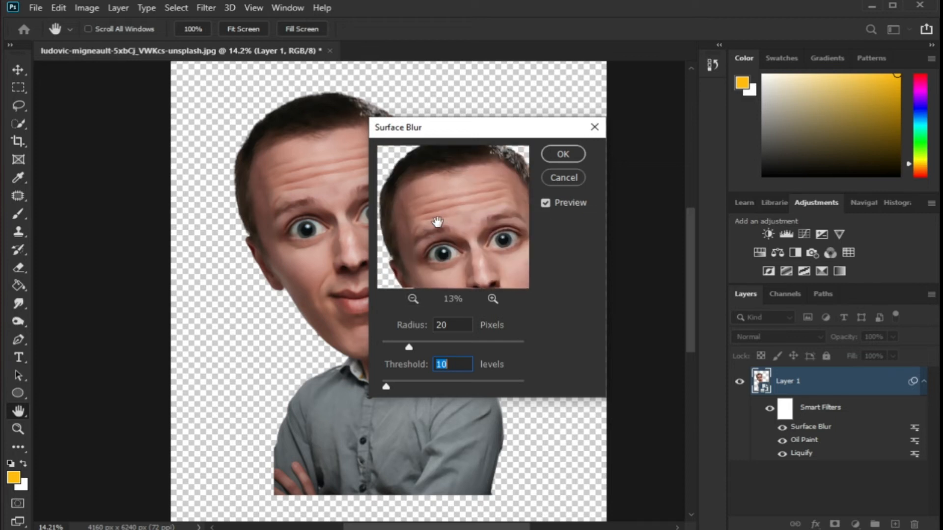
click(562, 156)
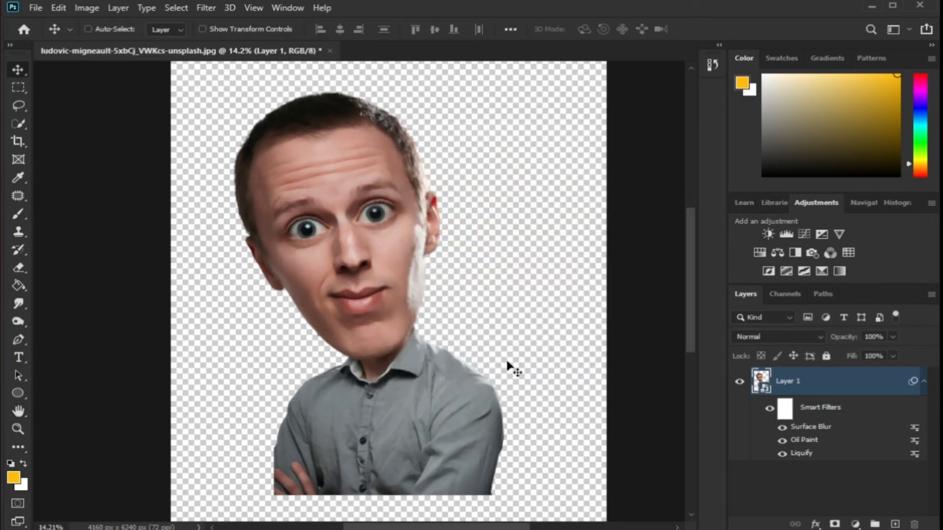
Apply the Filter Gallery's Poster Edges effect with Edge Thickness 10, Edge Intensity 1 and Posterization 2
click(211, 9)
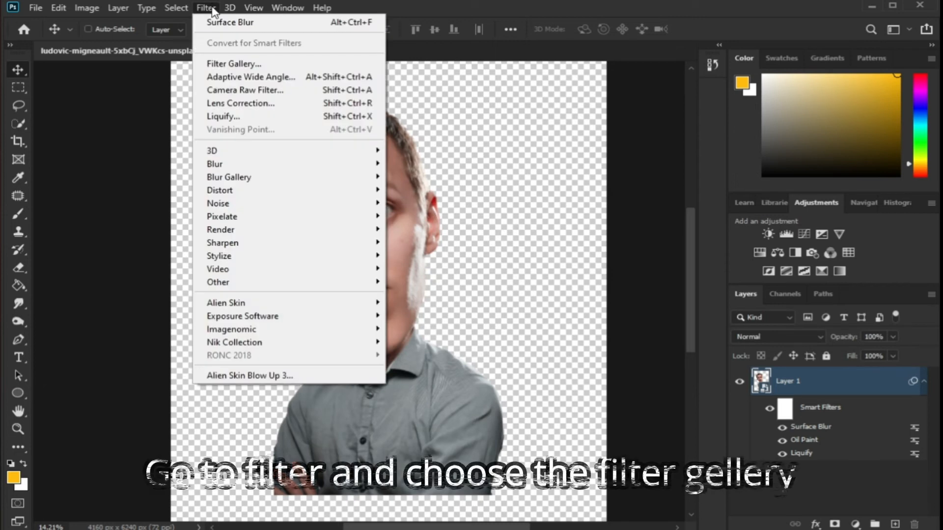
click(244, 65)
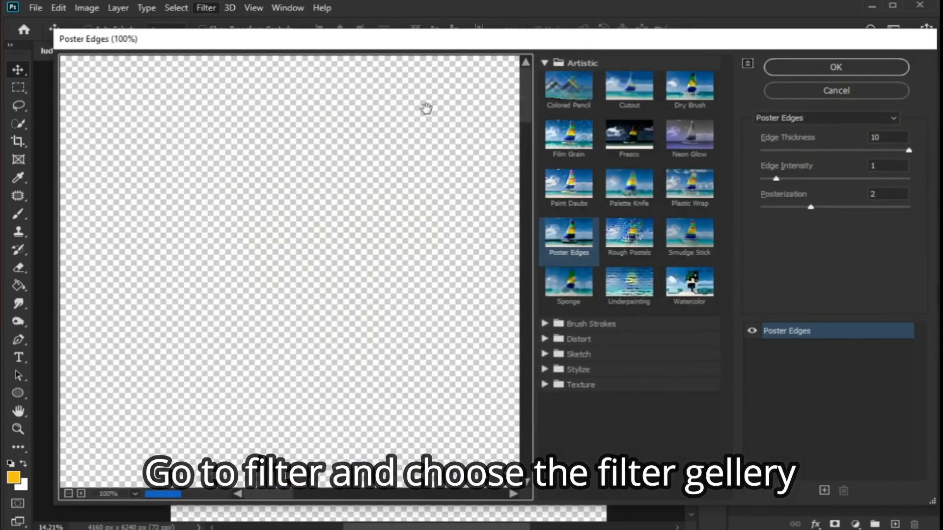
click(540, 65)
click(540, 66)
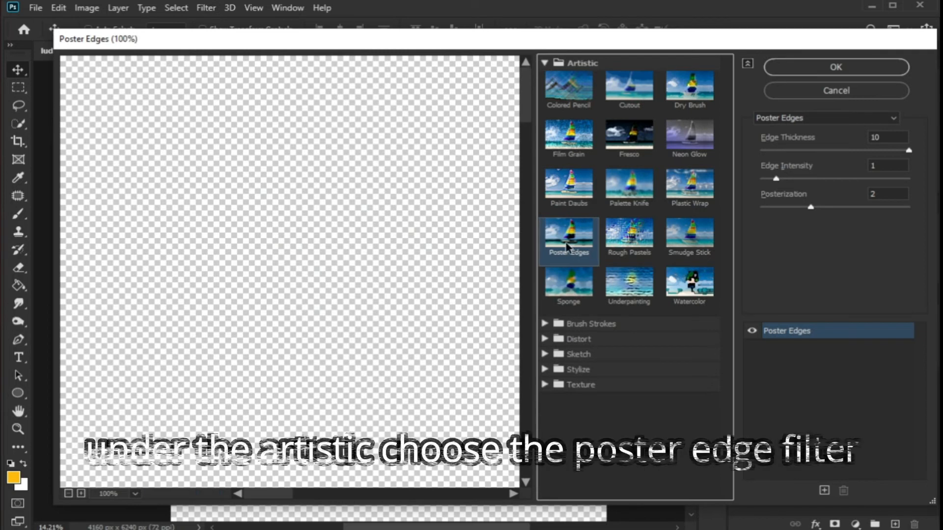
click(879, 193)
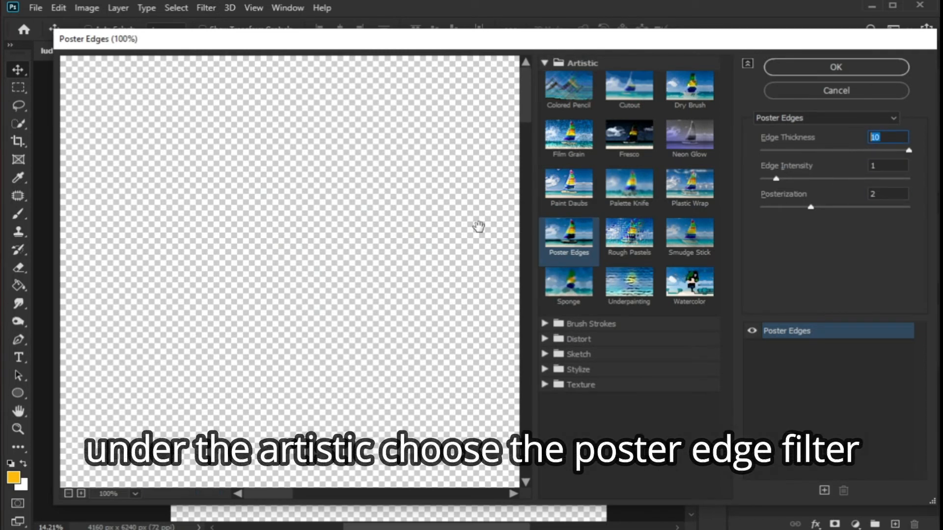
scroll(355, 263, up, 1)
scroll(358, 268, down, 4)
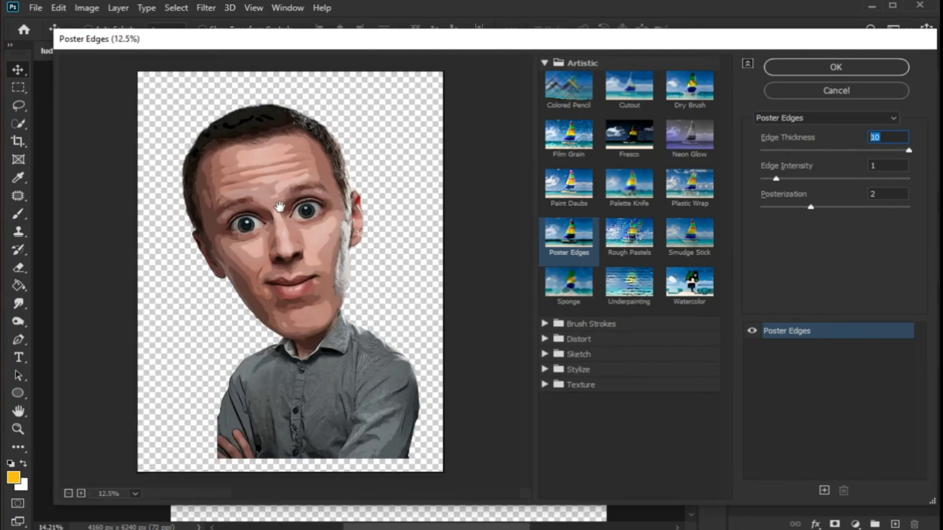
scroll(339, 211, up, 2)
click(835, 68)
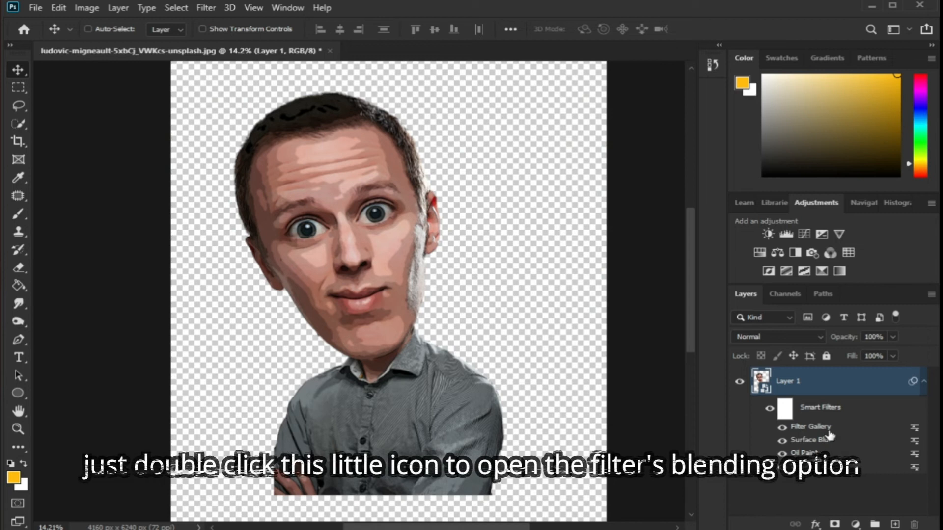
Lower the Filter Gallery smart filter's blending opacity to 35%
double_click(915, 426)
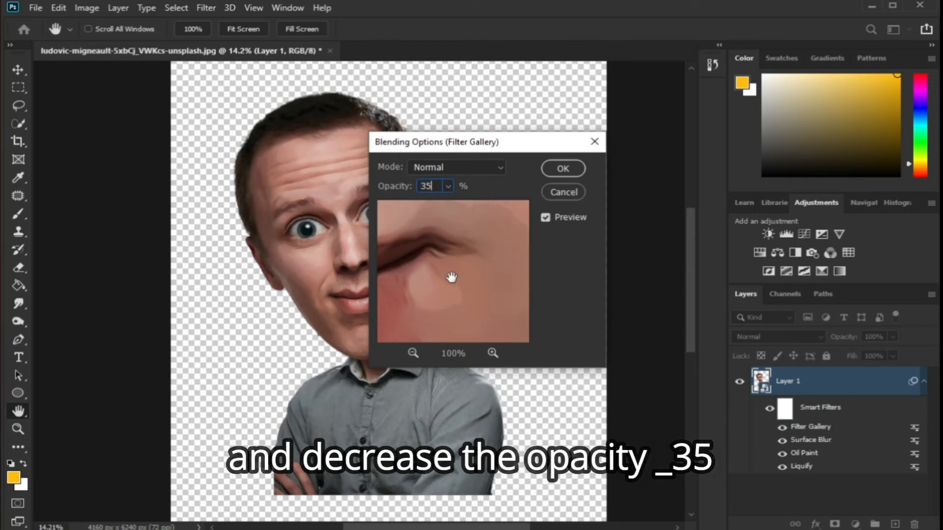
drag(451, 278, 529, 274)
click(408, 357)
click(409, 357)
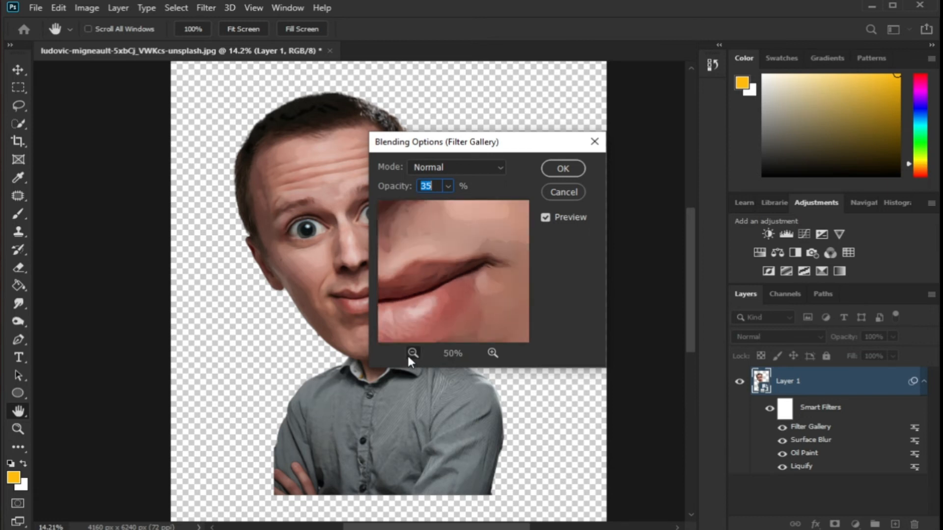
click(409, 357)
drag(414, 301, 484, 332)
drag(435, 259, 506, 353)
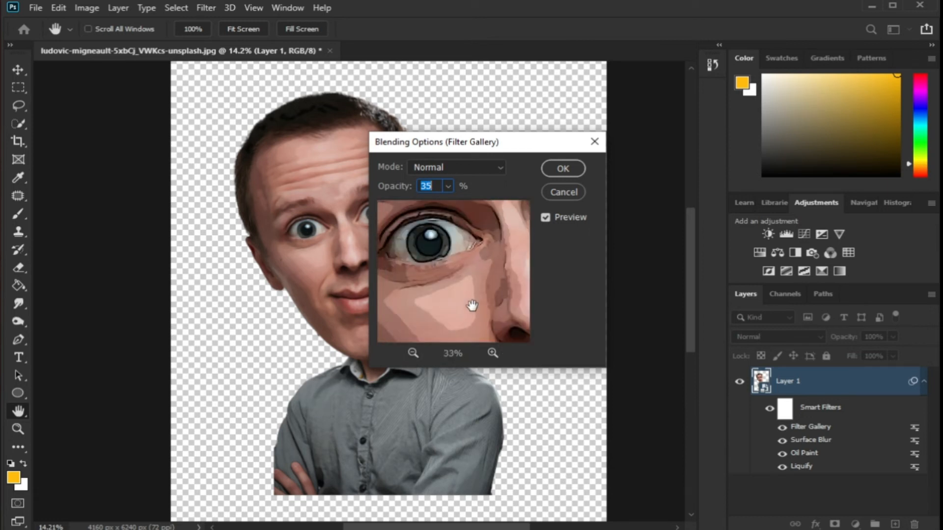
click(561, 169)
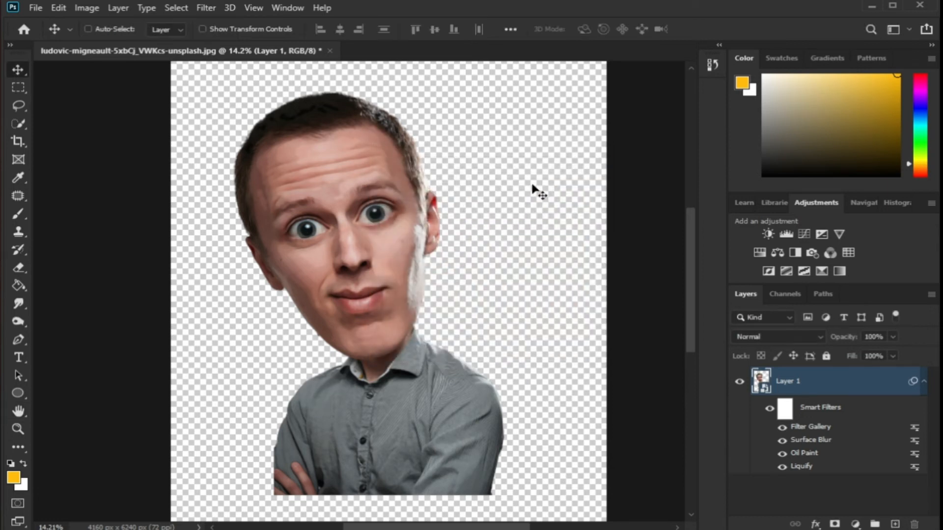
Apply the Oil Paint filter a second time with the same settings
click(218, 11)
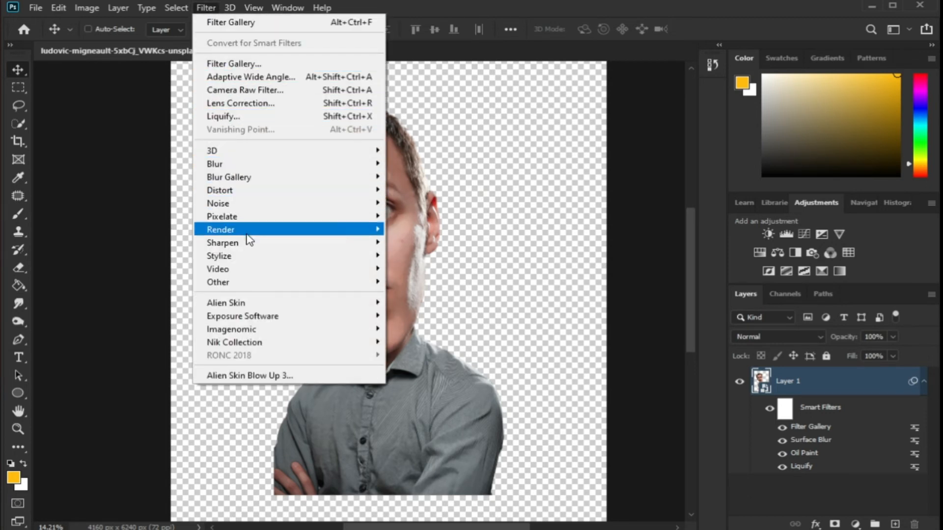
mouse_move(255, 257)
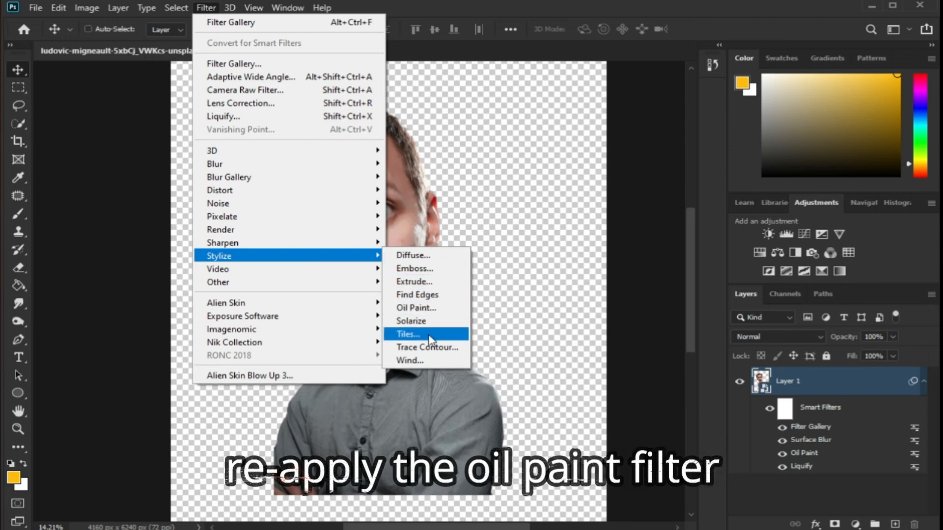
click(427, 308)
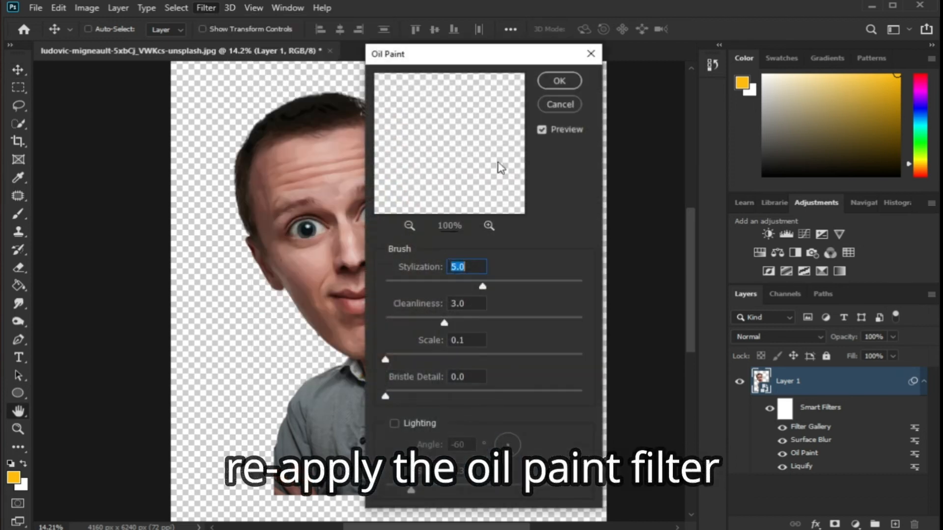
click(560, 81)
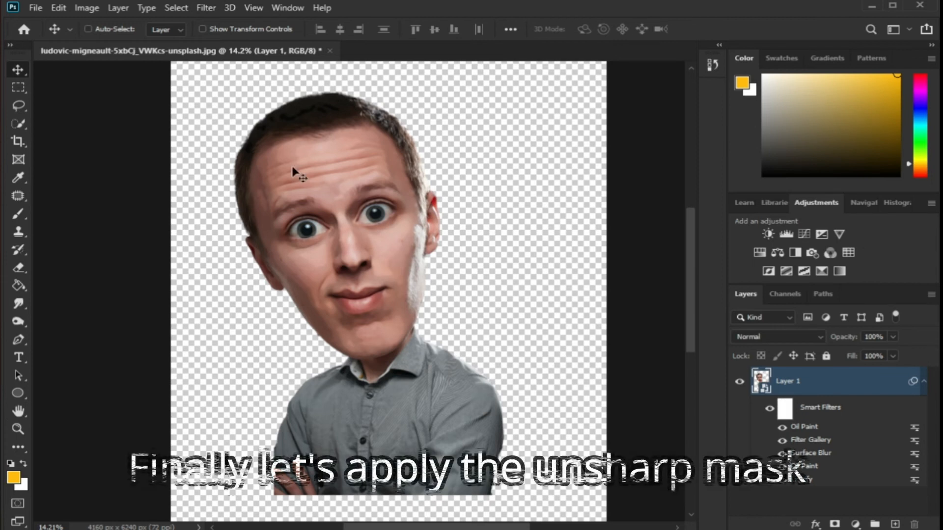
Apply Unsharp Mask with Amount 150%, Radius 6.0 pixels and Threshold 6 levels
click(201, 8)
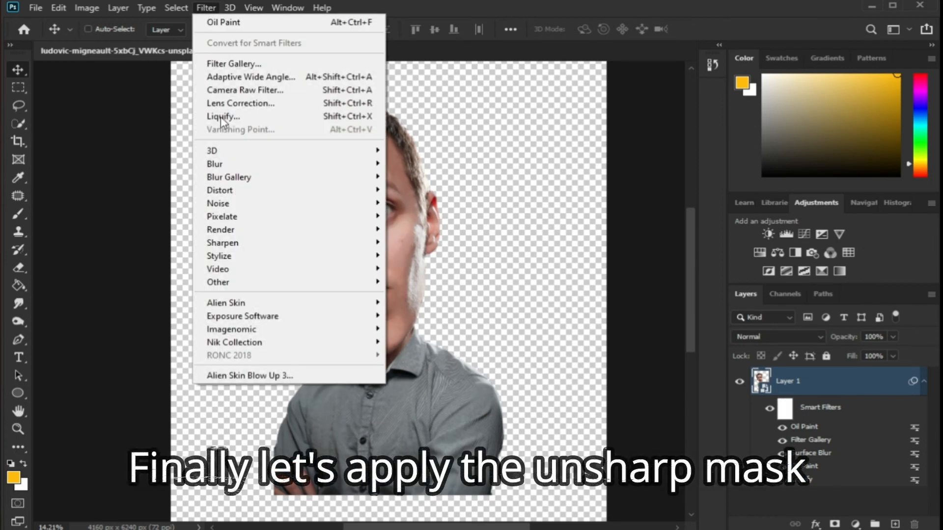
mouse_move(284, 252)
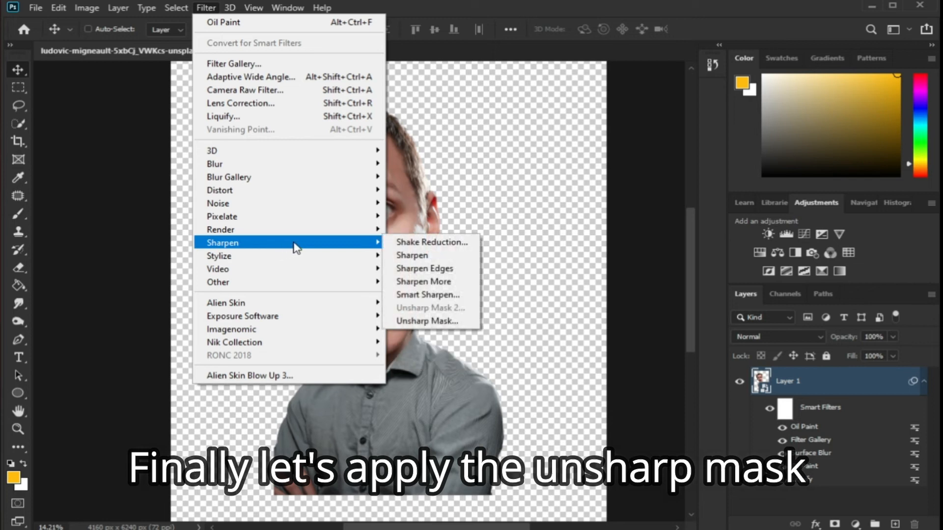
click(445, 319)
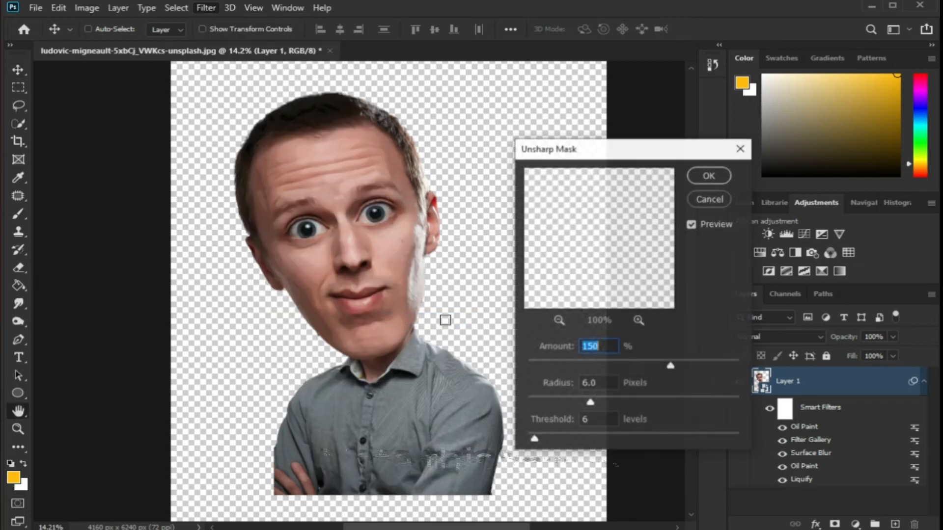
double_click(584, 420)
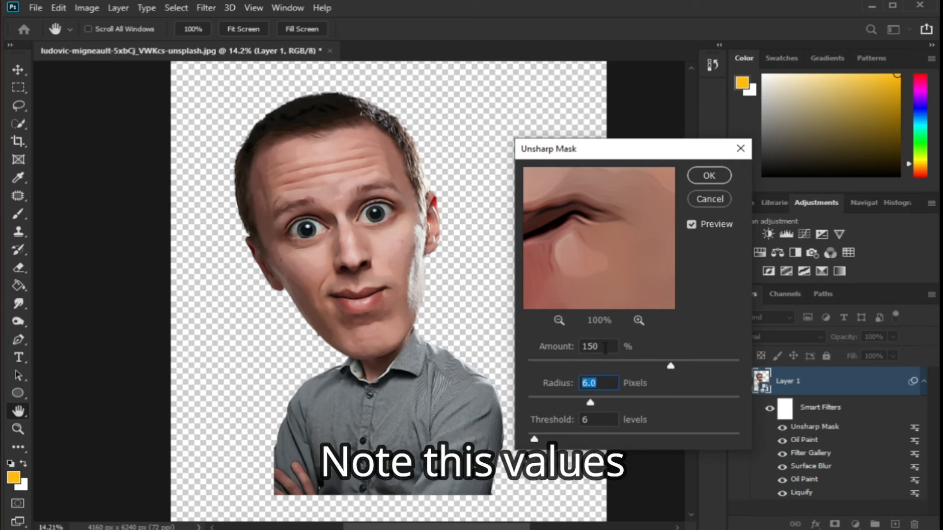
click(708, 177)
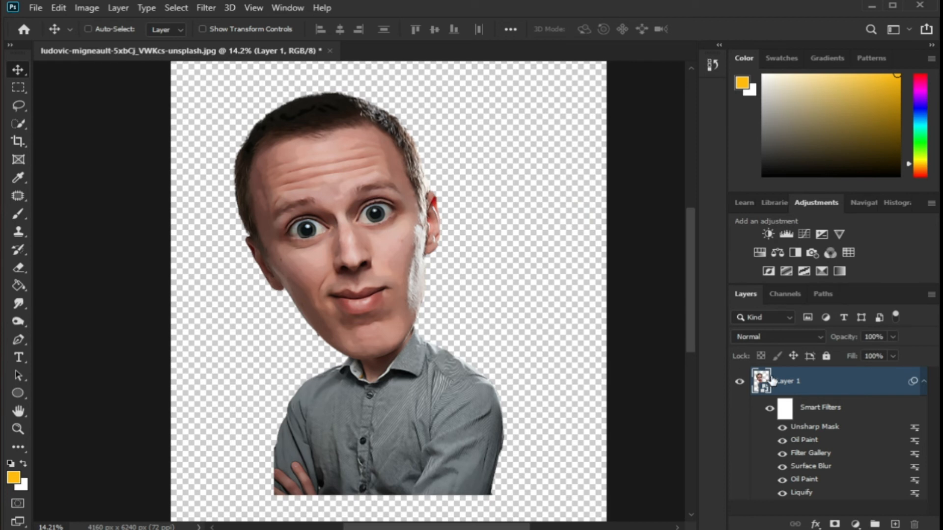
Draw a circle about 3163 px wide with the Ellipse tool over the portrait's face and chest
click(924, 384)
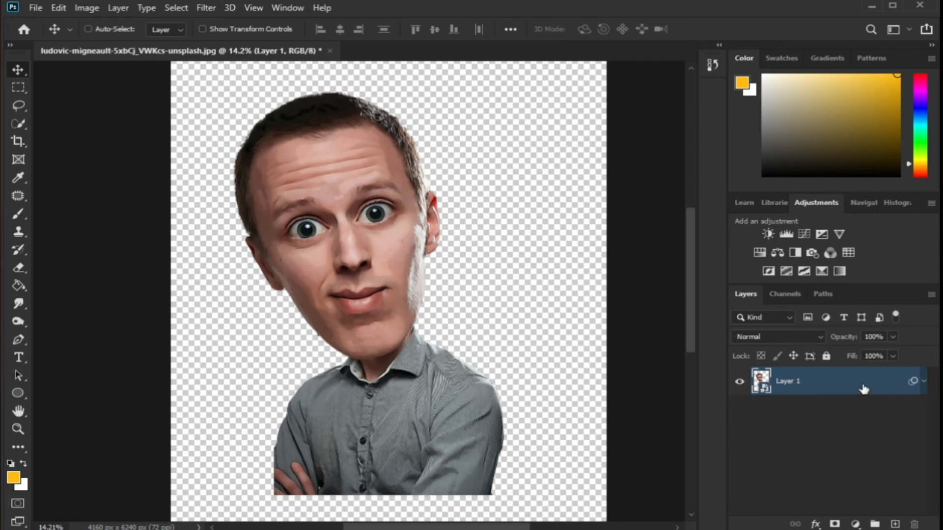
key(ctrl+0)
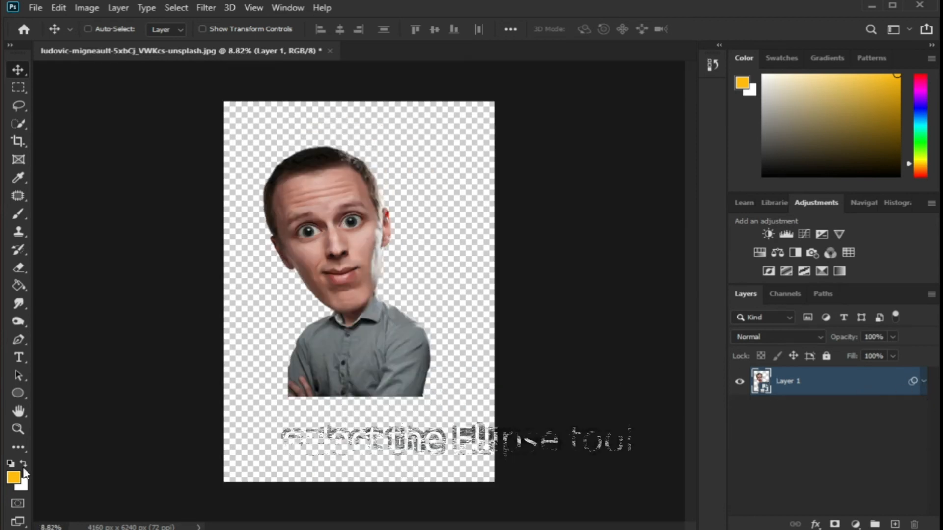
click(16, 392)
drag(239, 200, 444, 433)
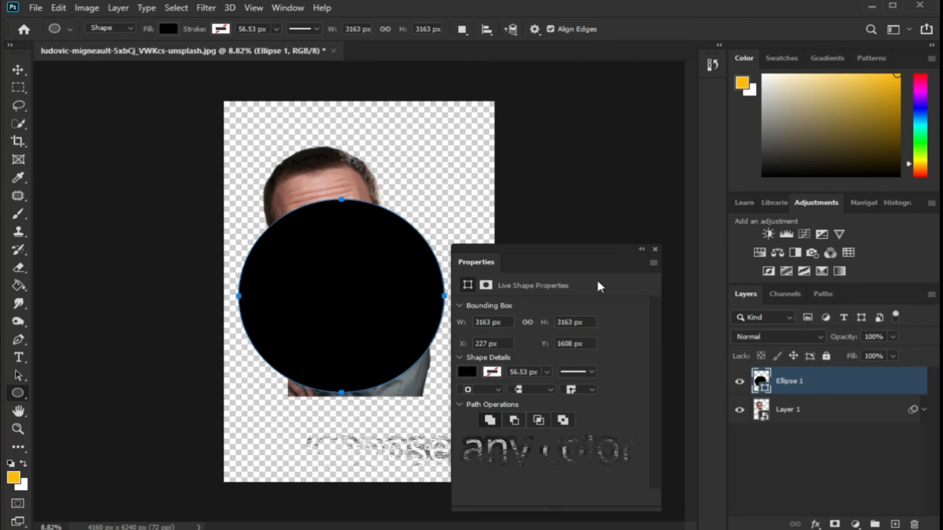
Set the circle's fill colour to yellow from the recently used colours
click(467, 373)
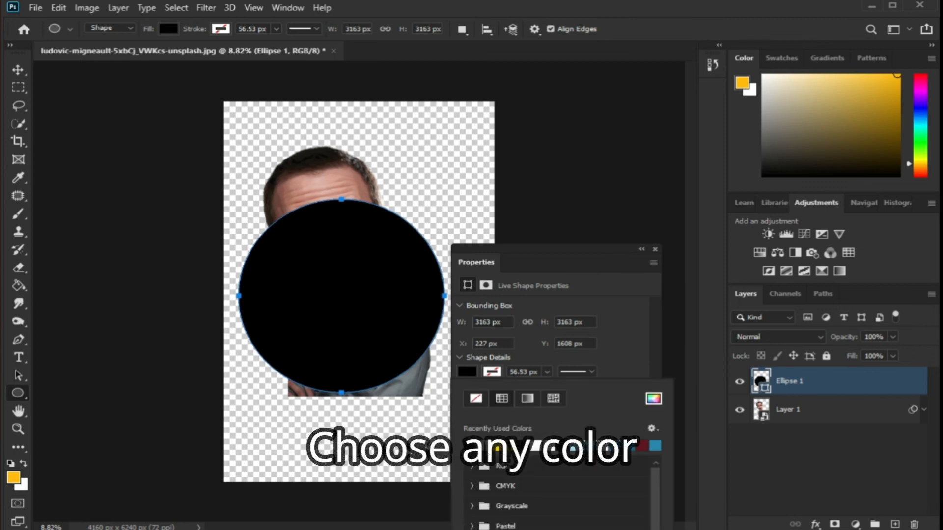
click(470, 446)
click(655, 249)
Move the ellipse layer beneath the portrait layer and nudge the circle into place
drag(789, 378, 808, 423)
click(18, 75)
mouse_move(394, 276)
mouse_down()
mouse_move(403, 276)
mouse_move(391, 279)
mouse_up()
Add a Stroke layer style to the circle layer
double_click(782, 410)
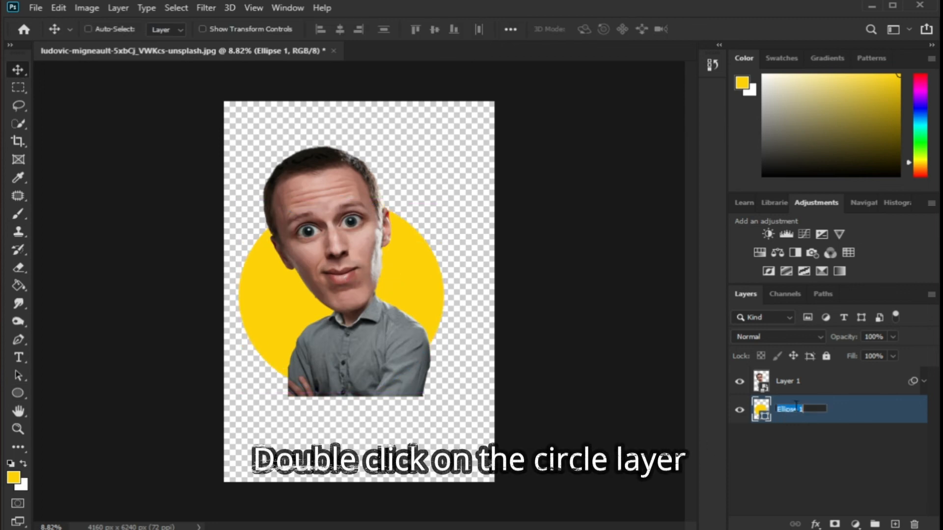
double_click(846, 414)
click(260, 231)
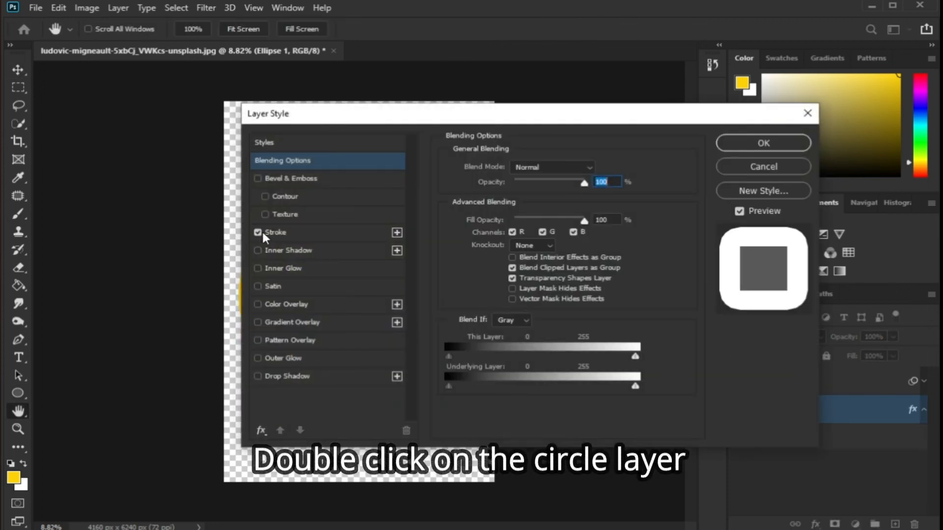
click(756, 147)
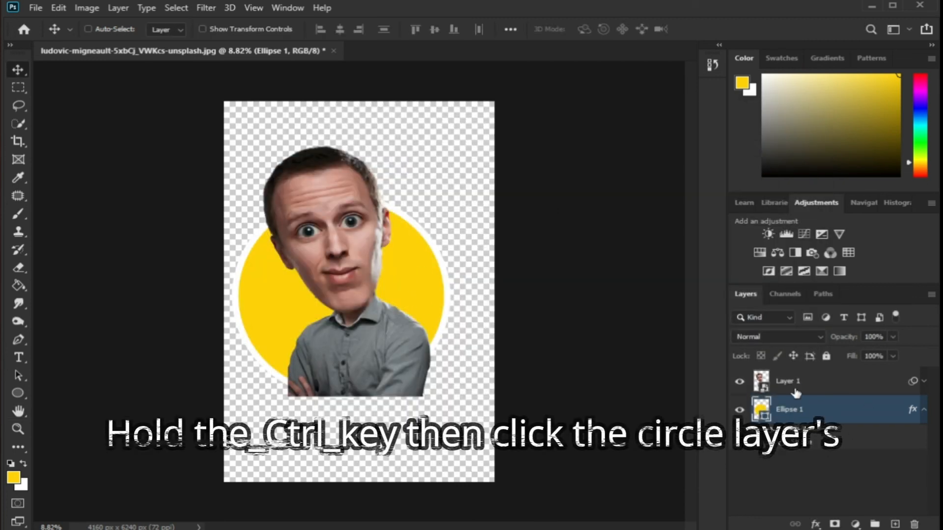
Load the circle as a selection and add a layer mask from it to the portrait layer
ctrl+click(763, 409)
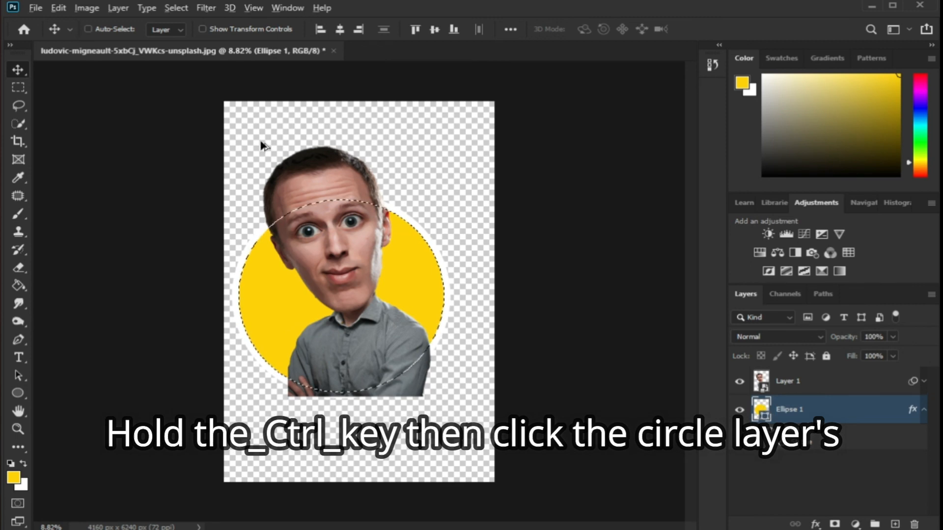
scroll(261, 143, up, 1)
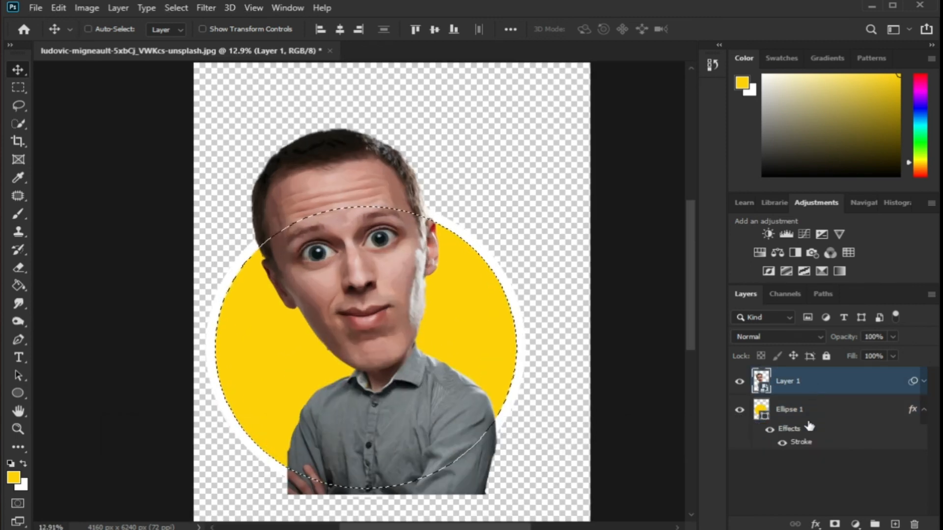
click(834, 524)
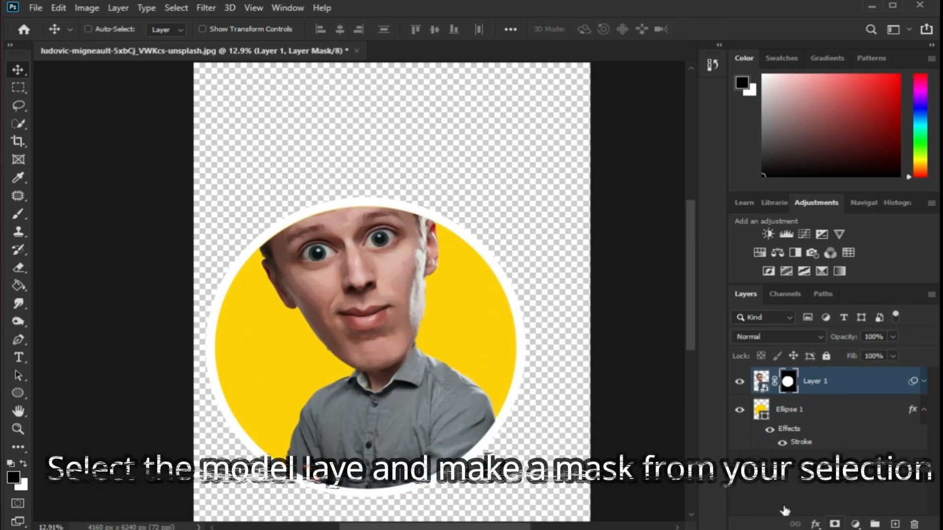
Paint white on the portrait's mask with a large hard brush to reveal the head above the circle
scroll(454, 381, down, 1)
key(b)
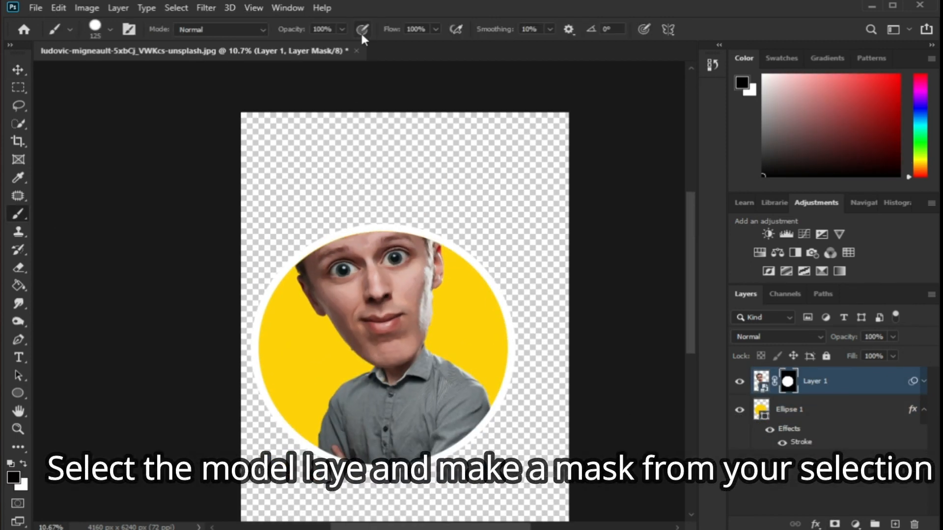
click(90, 29)
drag(180, 104, 216, 102)
click(450, 3)
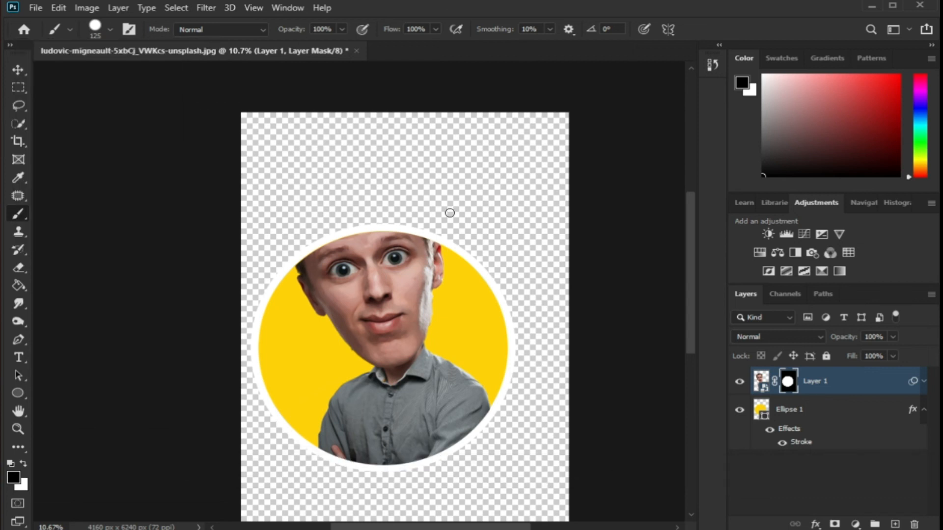
key(bracketright)
key(bracketright)
key(bracketright)
key(bracketright)
key(bracketright)
key(bracketright)
key(bracketright)
key(bracketright)
key(bracketright)
click(23, 464)
mouse_move(319, 261)
mouse_down()
mouse_move(438, 206)
mouse_move(291, 203)
mouse_move(332, 194)
mouse_move(367, 239)
mouse_up()
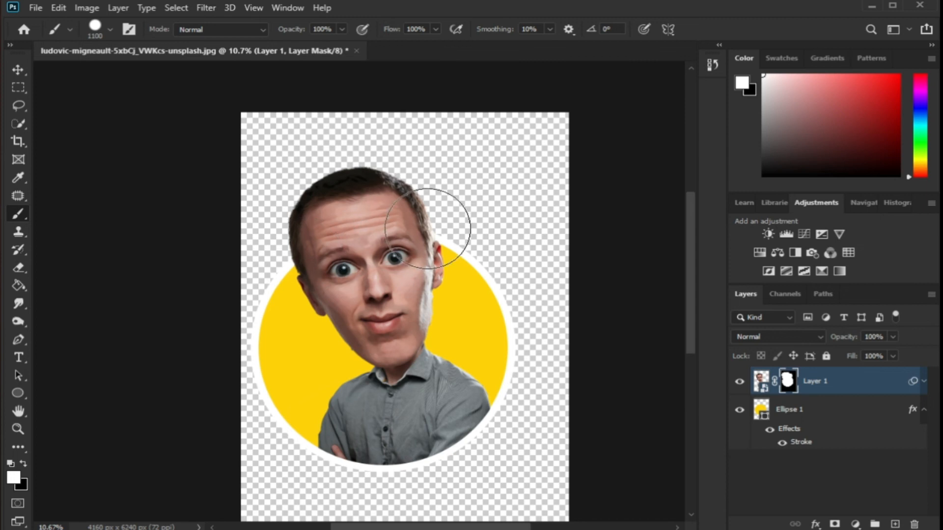
scroll(428, 352, up, 1)
scroll(428, 352, down, 3)
scroll(421, 326, up, 1)
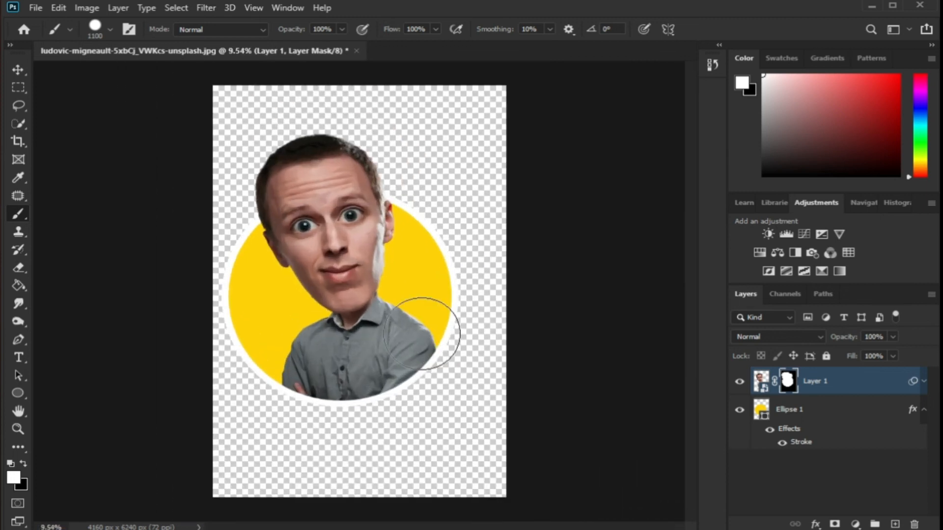
click(18, 69)
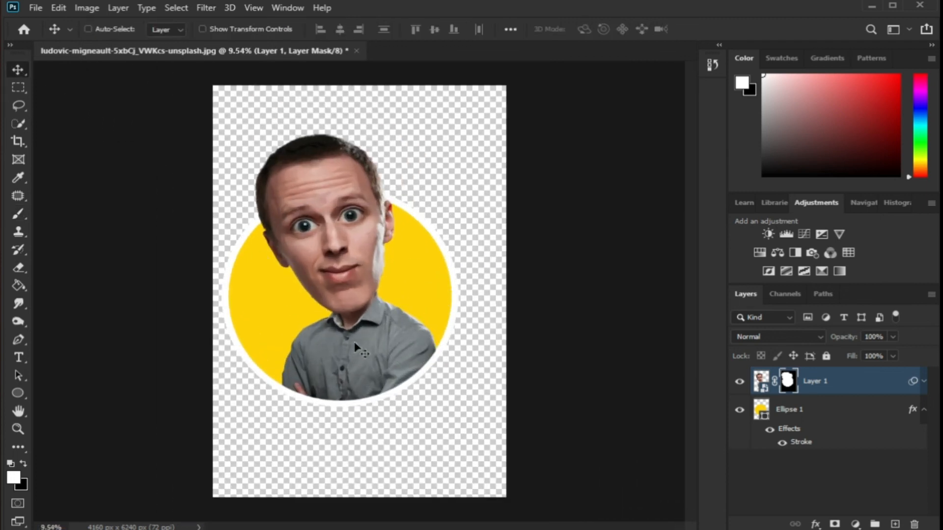